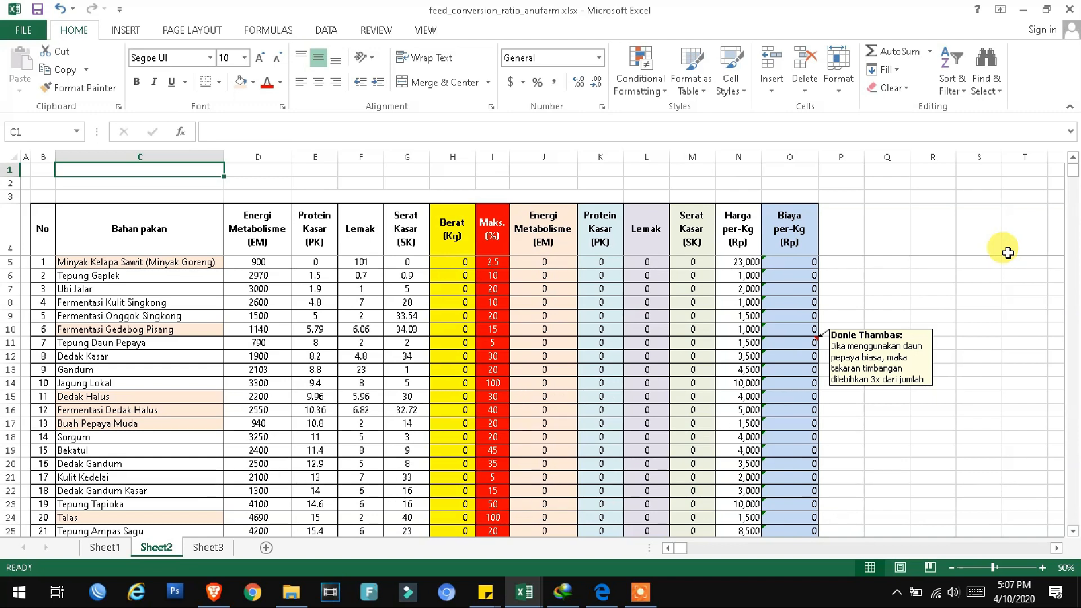
- Examine the feed table's nutrient, weight, maximum percentage and price columns along the Fermentasi Kulit Singkong row
{"action": "key", "text": "Down"}
{"action": "key", "text": "Down"}
{"action": "key", "text": "Down"}
{"action": "key", "text": "Down"}
{"action": "key", "text": "Down"}
{"action": "key", "text": "Down"}
{"action": "key", "text": "Down"}
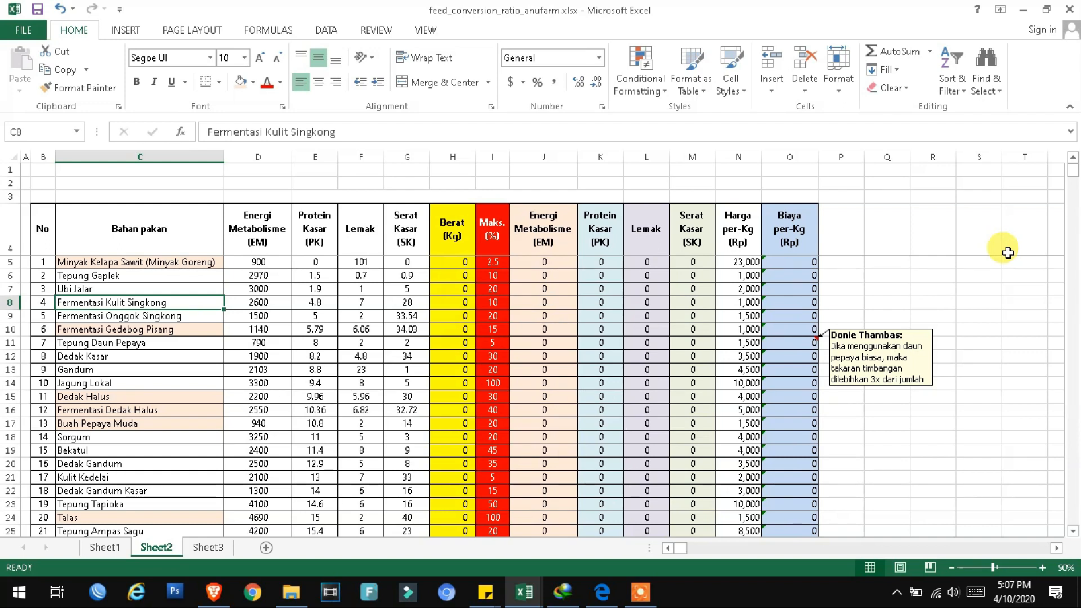
{"action": "key", "text": "Right"}
{"action": "key", "text": "Right"}
{"action": "key", "text": "Right"}
{"action": "key", "text": "Right"}
{"action": "key", "text": "Right"}
{"action": "key", "text": "Right"}
{"action": "key", "text": "Right"}
{"action": "key", "text": "Right"}
{"action": "key", "text": "Right"}
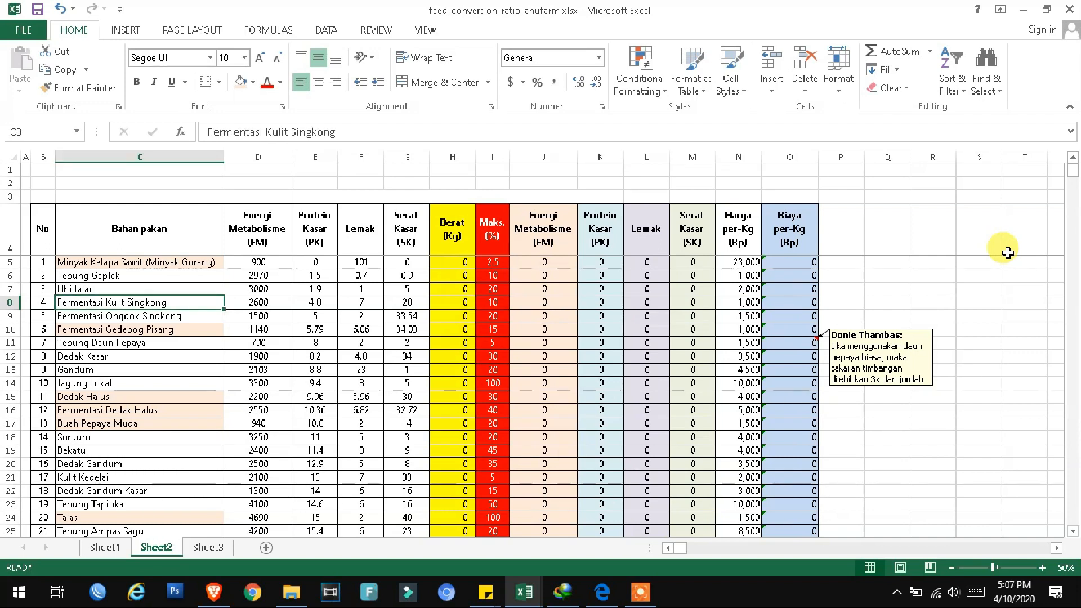
{"action": "key", "text": "Right"}
{"action": "key", "text": "Right"}
{"action": "key", "text": "Right"}
{"action": "key", "text": "Right"}
{"action": "key", "text": "Right"}
{"action": "key", "text": "Right"}
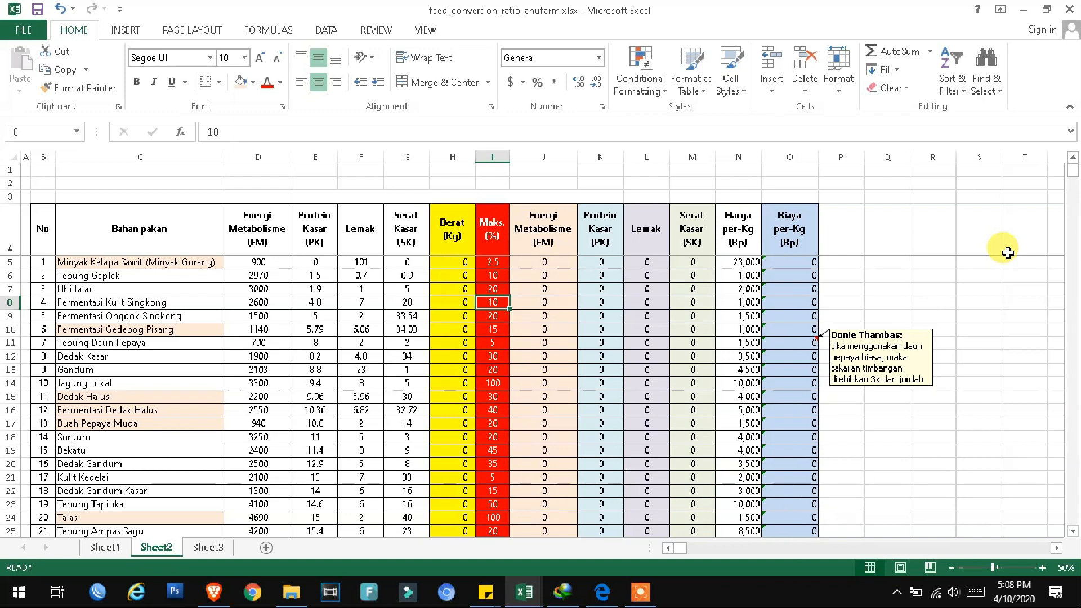
{"action": "key", "text": "Right"}
{"action": "key", "text": "Right"}
{"action": "key", "text": "Right"}
{"action": "key", "text": "Right"}
{"action": "key", "text": "Right"}
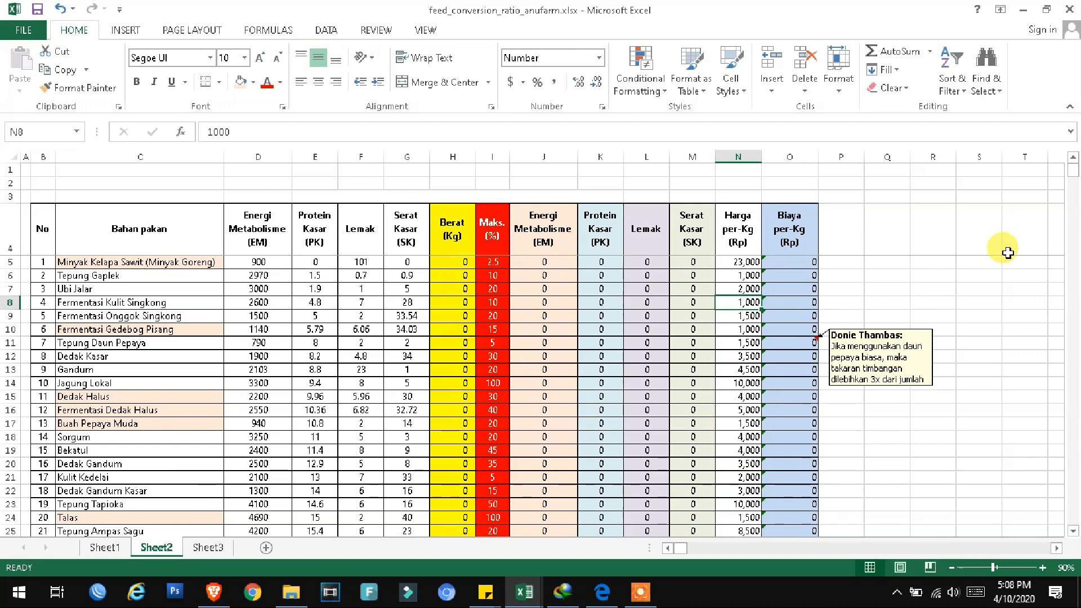
- Look through the per-kilogram prices of all ingredients down to the end of the feed table
{"action": "key", "text": "Down"}
{"action": "key", "text": "Down"}
{"action": "key", "text": "Down"}
{"action": "key", "text": "Down"}
{"action": "key", "text": "Down"}
{"action": "key", "text": "Down"}
{"action": "key", "text": "Down"}
{"action": "key", "text": "Down"}
{"action": "key", "text": "Down"}
{"action": "key", "text": "Down"}
{"action": "key", "text": "Down"}
{"action": "key", "text": "Down"}
{"action": "key", "text": "Down"}
{"action": "key", "text": "Down"}
{"action": "key", "text": "Down"}
{"action": "key", "text": "Down"}
{"action": "key", "text": "Down"}
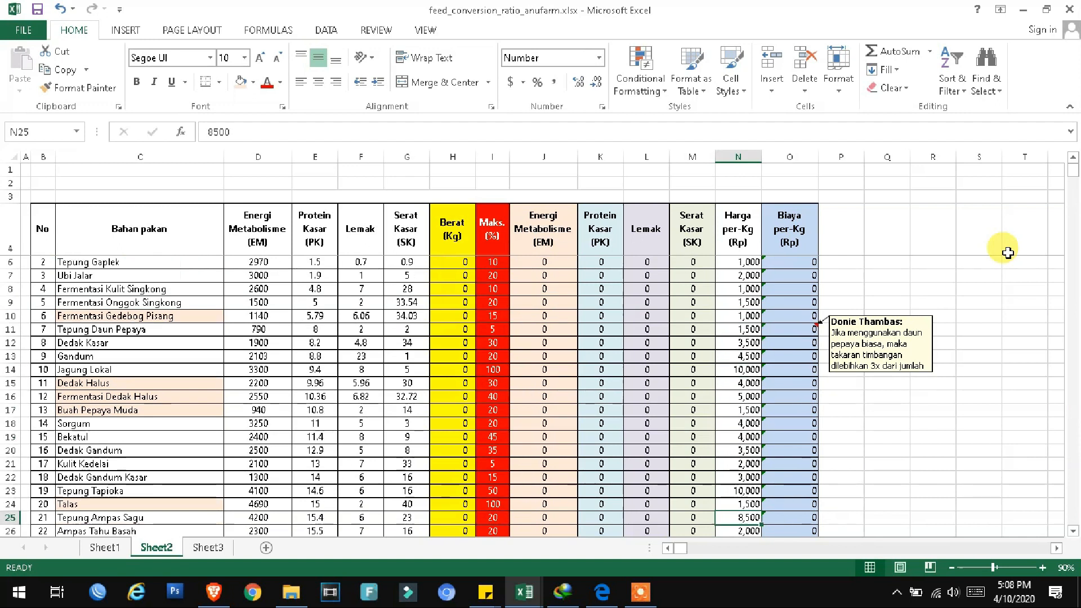
{"action": "key", "text": "Down"}
{"action": "key", "text": "Down"}
{"action": "key", "text": "Down"}
{"action": "key", "text": "Down"}
{"action": "key", "text": "Down"}
{"action": "key", "text": "Down"}
{"action": "key", "text": "Down"}
{"action": "key", "text": "Down"}
{"action": "key", "text": "Down"}
{"action": "key", "text": "Down"}
{"action": "key", "text": "Down"}
{"action": "key", "text": "Down"}
{"action": "key", "text": "Down"}
{"action": "key", "text": "Down"}
{"action": "key", "text": "Down"}
{"action": "key", "text": "Down"}
{"action": "key", "text": "Down"}
{"action": "key", "text": "Down"}
{"action": "key", "text": "Down"}
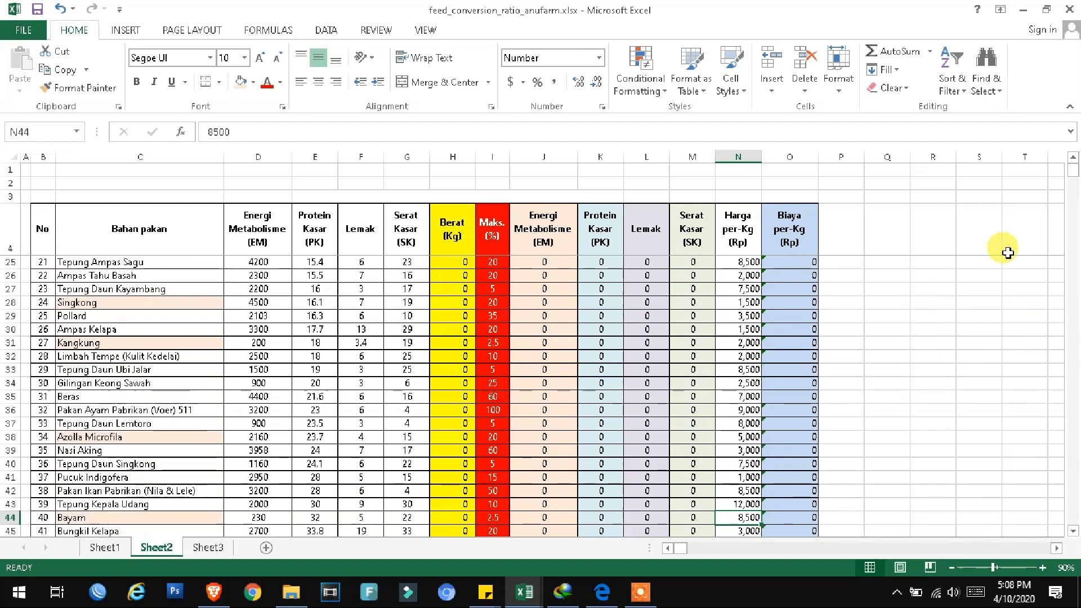
{"action": "key", "text": "Down"}
{"action": "key", "text": "Down"}
{"action": "key", "text": "Down"}
{"action": "key", "text": "Down"}
{"action": "key", "text": "Down"}
{"action": "key", "text": "Down"}
{"action": "key", "text": "Down"}
{"action": "key", "text": "Down"}
{"action": "key", "text": "Down"}
{"action": "key", "text": "Down"}
{"action": "key", "text": "Down"}
{"action": "key", "text": "Down"}
{"action": "key", "text": "Down"}
{"action": "key", "text": "Down"}
{"action": "key", "text": "Down"}
{"action": "key", "text": "Down"}
- Examine the summary cells below the ingredient list: HASIL PRESENTASE, TOTAL BERAT and HARGA PAKAN PER-KG
{"action": "key", "text": "Left"}
{"action": "key", "text": "Left"}
{"action": "key", "text": "Left"}
{"action": "key", "text": "Left"}
{"action": "key", "text": "Left"}
{"action": "key", "text": "Left"}
{"action": "key", "text": "Left"}
{"action": "key", "text": "Left"}
{"action": "key", "text": "Left"}
{"action": "key", "text": "Left"}
{"action": "key", "text": "Left"}
{"action": "key", "text": "Left"}
{"action": "key", "text": "Left"}
{"action": "key", "text": "Up"}
{"action": "key", "text": "Up"}
{"action": "key", "text": "Up"}
{"action": "key", "text": "Up"}
{"action": "key", "text": "Up"}
{"action": "key", "text": "Right"}
{"action": "key", "text": "Right"}
{"action": "key", "text": "Right"}
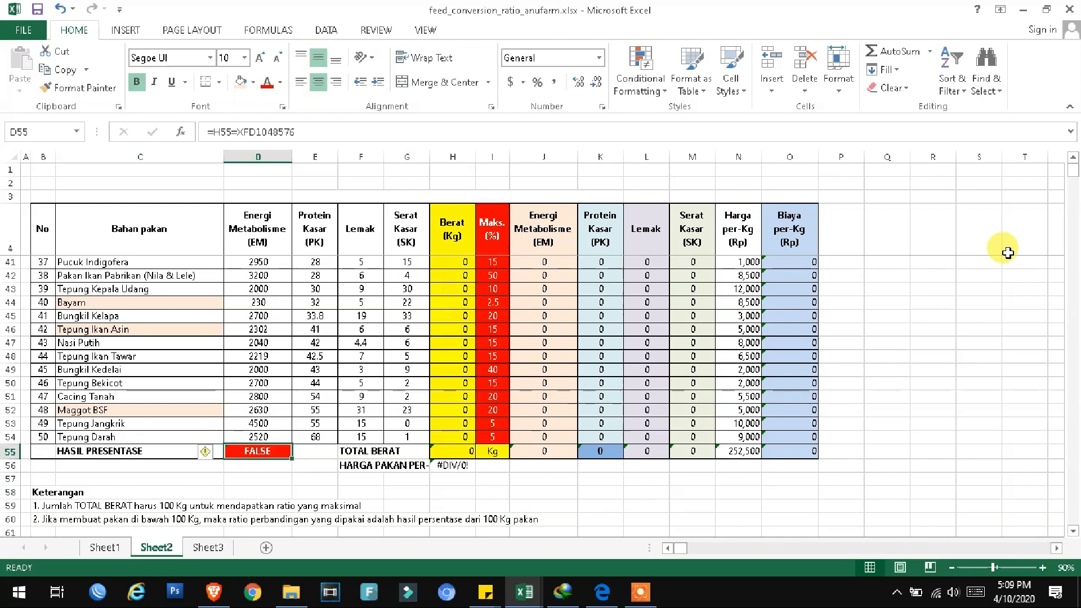
{"action": "key", "text": "Right"}
{"action": "key", "text": "Right"}
{"action": "key", "text": "Right"}
{"action": "key", "text": "Right"}
{"action": "key", "text": "Right"}
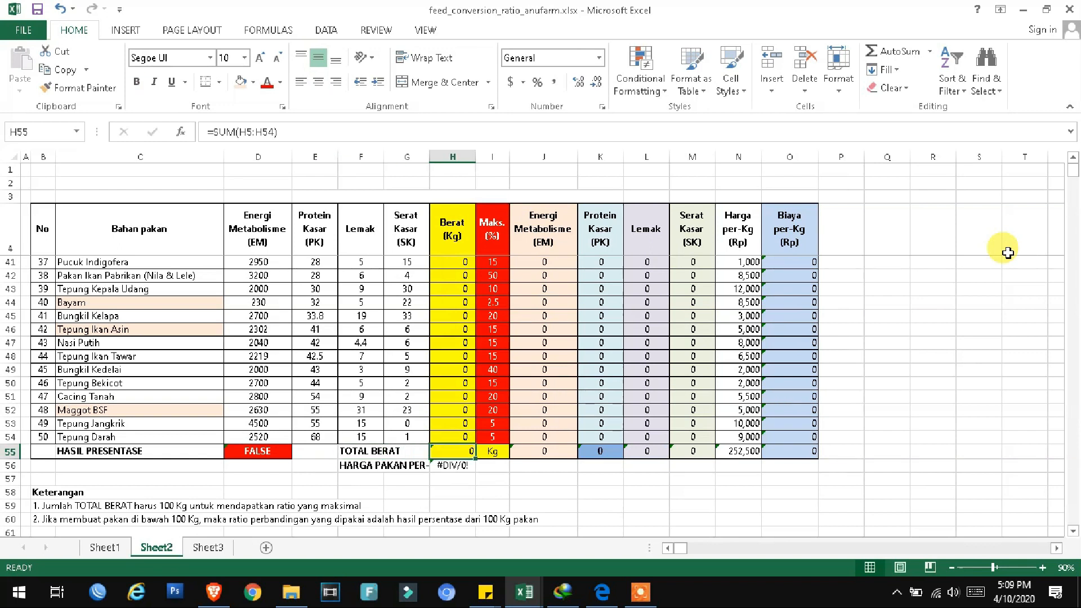
{"action": "key", "text": "Down"}
{"action": "key", "text": "Left"}
{"action": "key", "text": "Left"}
{"action": "key", "text": "Left"}
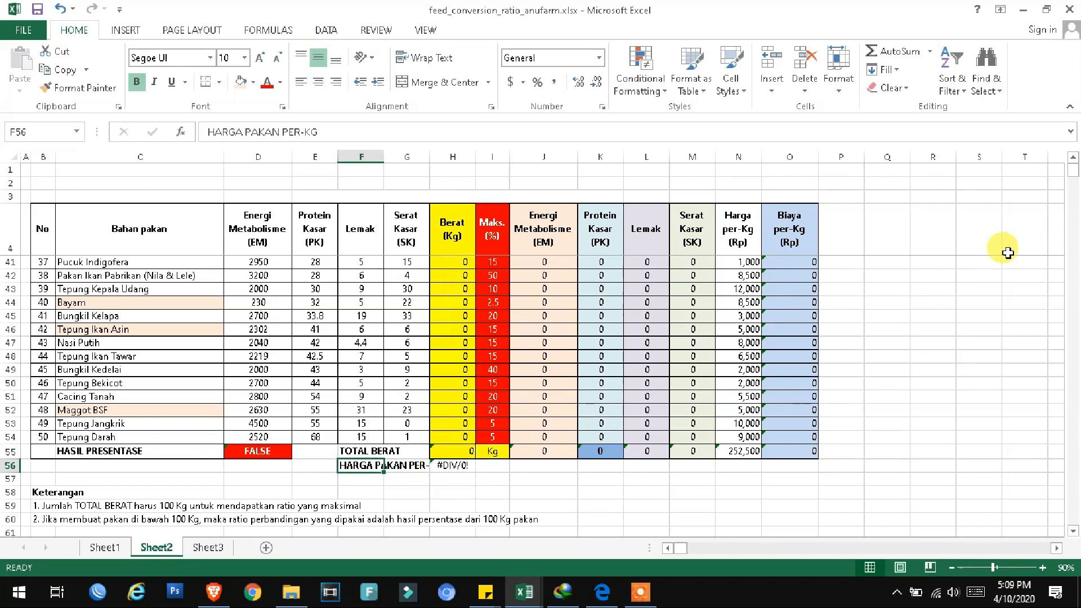
{"action": "key", "text": "Up"}
{"action": "key", "text": "Left"}
{"action": "key", "text": "Left"}
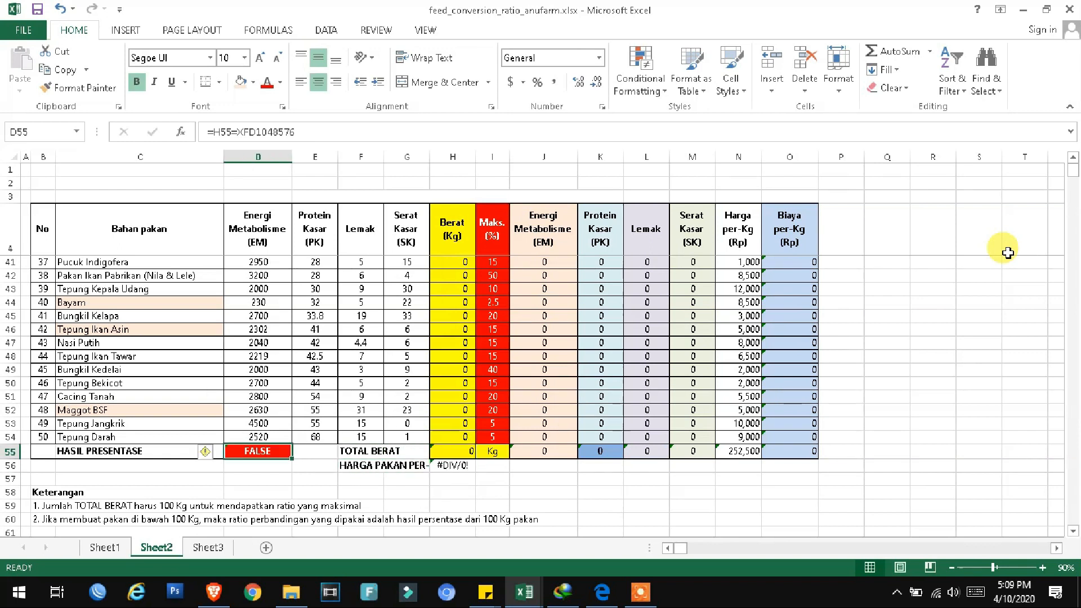
{"action": "key", "text": "Right"}
{"action": "key", "text": "Left"}
{"action": "key", "text": "Right"}
{"action": "key", "text": "Right"}
{"action": "key", "text": "Right"}
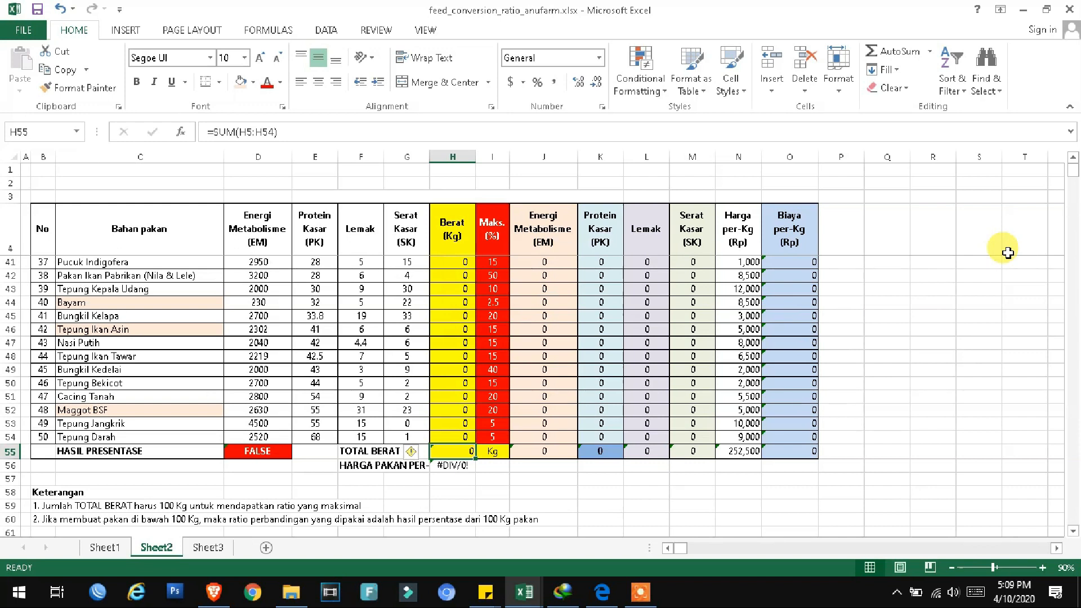
{"action": "key", "text": "Right"}
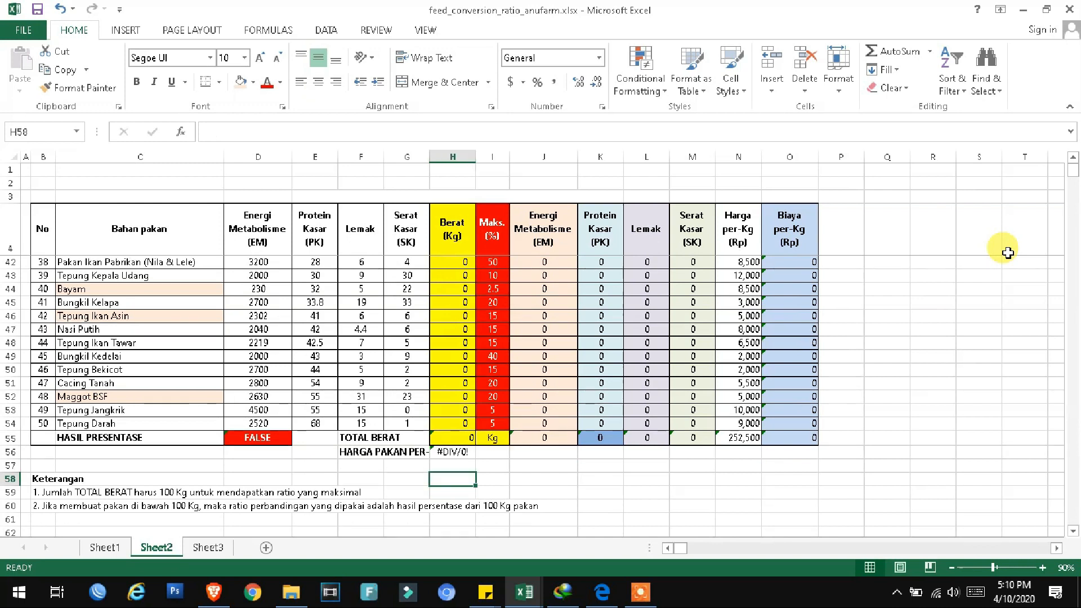
- Review the TOTAL BERAT formula and the crude protein value of Pakan Ayam Pabrikan (Voer) 511
{"action": "key", "text": "Up"}
{"action": "key", "text": "Up"}
{"action": "key", "text": "Up"}
{"action": "key", "text": "Up"}
{"action": "key", "text": "Up"}
{"action": "key", "text": "Up"}
{"action": "key", "text": "Up"}
{"action": "key", "text": "Up"}
{"action": "key", "text": "Up"}
{"action": "key", "text": "Up"}
{"action": "key", "text": "Up"}
{"action": "key", "text": "Up"}
{"action": "key", "text": "Up"}
{"action": "key", "text": "Up"}
{"action": "key", "text": "Up"}
{"action": "key", "text": "Up"}
{"action": "key", "text": "Up"}
{"action": "key", "text": "Up"}
{"action": "key", "text": "Up"}
{"action": "key", "text": "Up"}
{"action": "key", "text": "Up"}
{"action": "key", "text": "Up"}
{"action": "key", "text": "Up"}
{"action": "key", "text": "Up"}
{"action": "key", "text": "Up"}
{"action": "key", "text": "Up"}
{"action": "key", "text": "Up"}
{"action": "key", "text": "Up"}
{"action": "key", "text": "Up"}
{"action": "key", "text": "Up"}
{"action": "key", "text": "Up"}
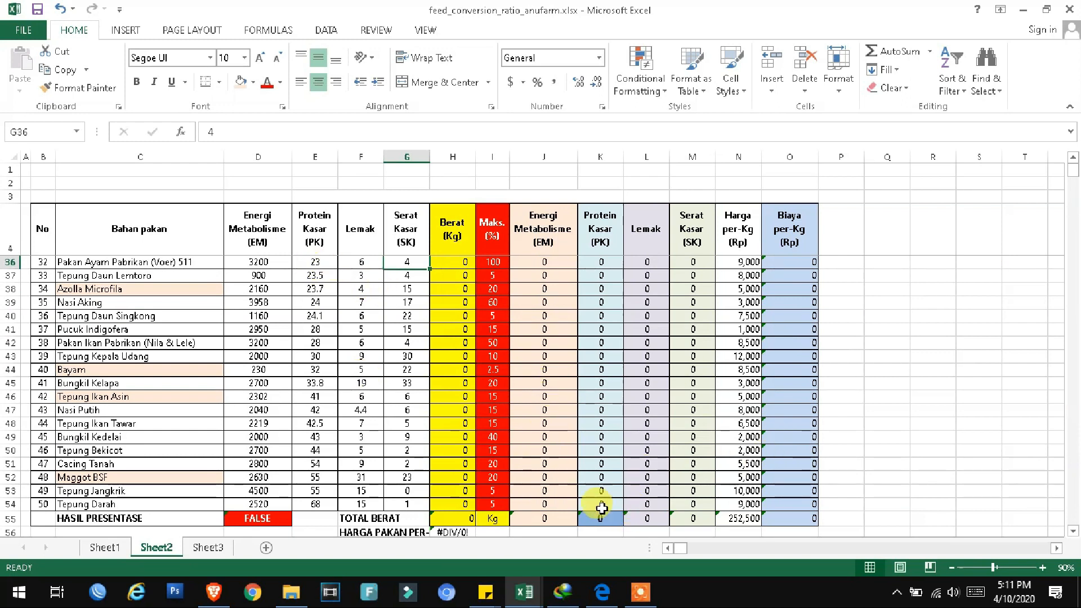
{"action": "left_click", "coordinate": [458, 517]}
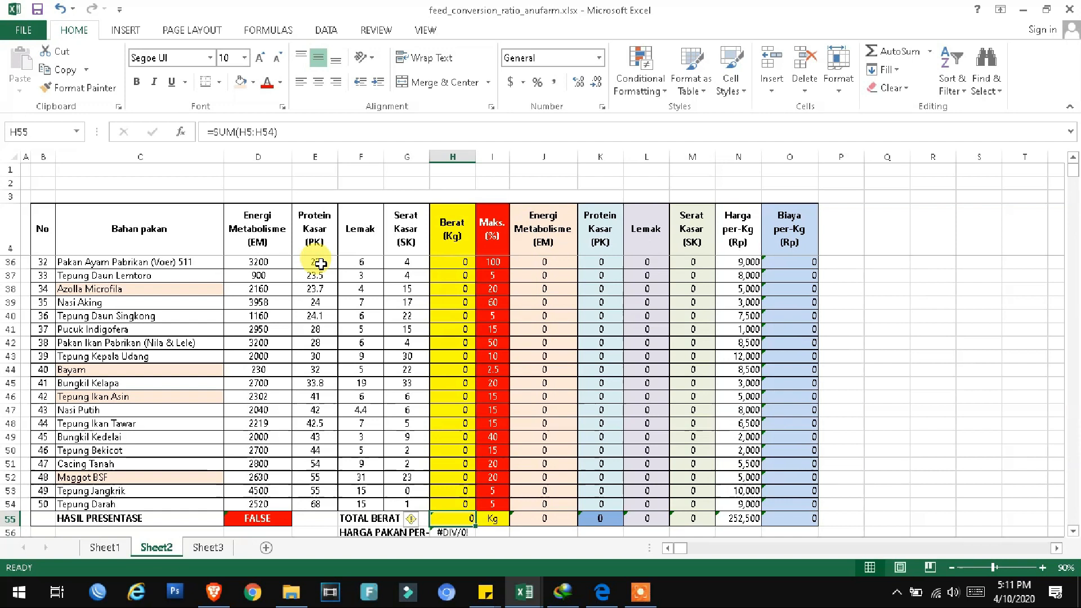
{"action": "left_click", "coordinate": [321, 264]}
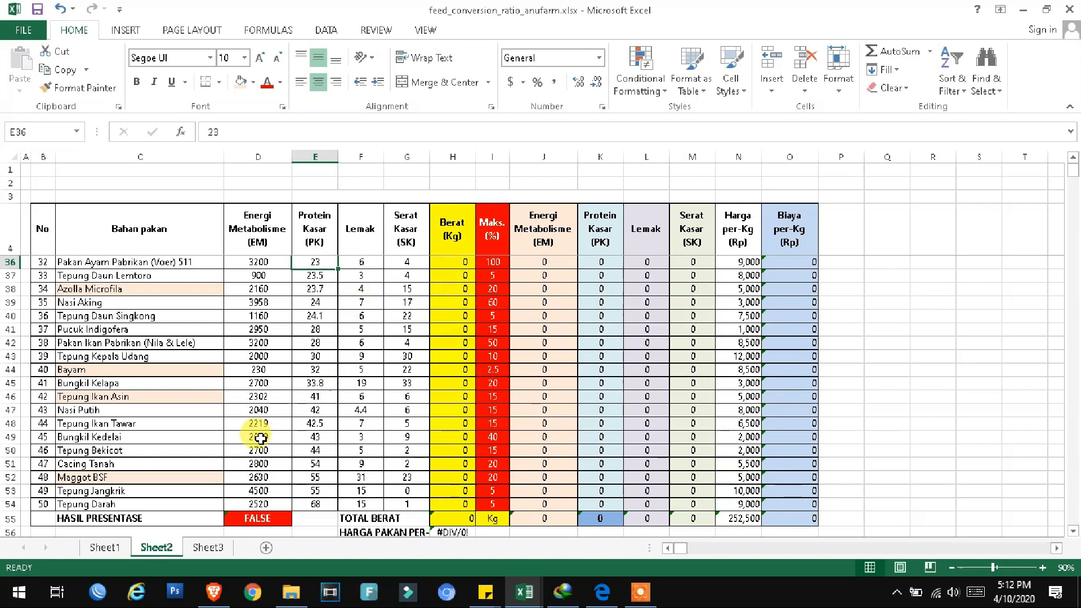
- Set the weight of Tepung Ikan Asin to 15 kg
{"action": "left_click", "coordinate": [176, 394]}
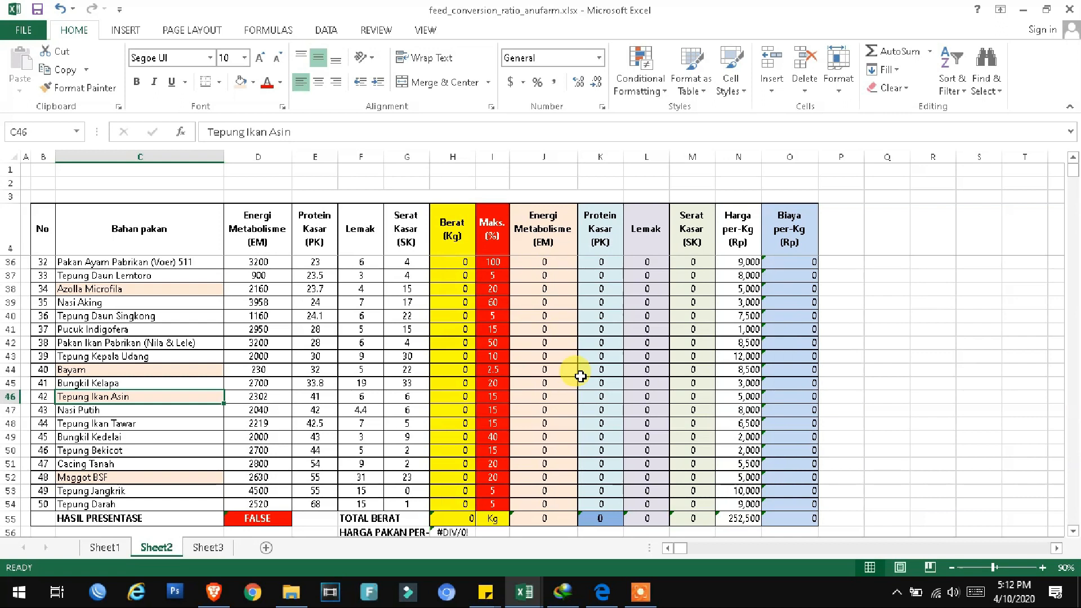
{"action": "key", "text": "Right"}
{"action": "key", "text": "Right"}
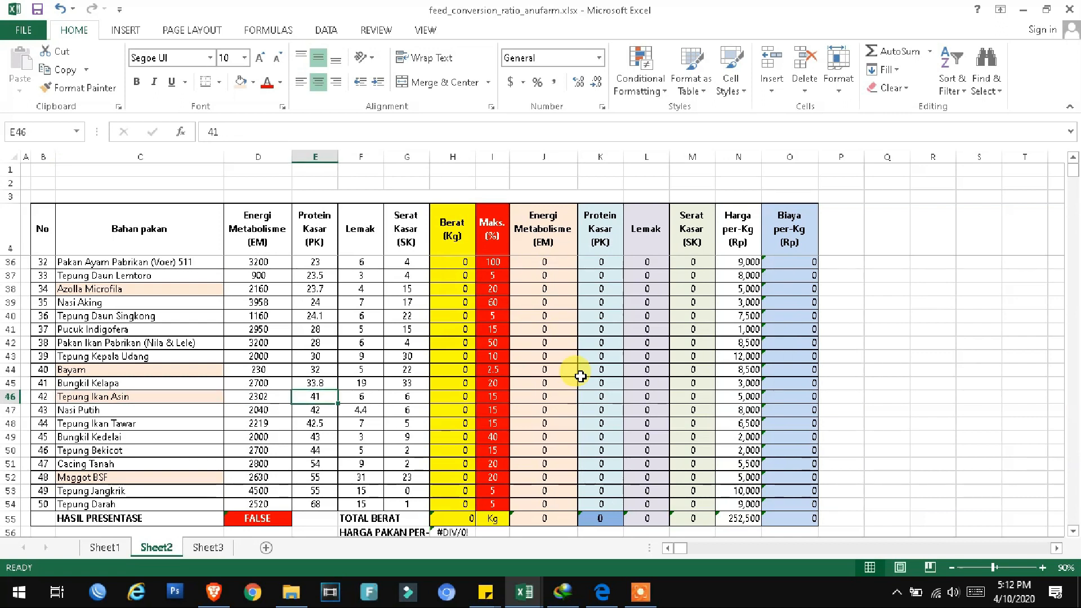
{"action": "key", "text": "Right"}
{"action": "key", "text": "Right"}
{"action": "key", "text": "Right"}
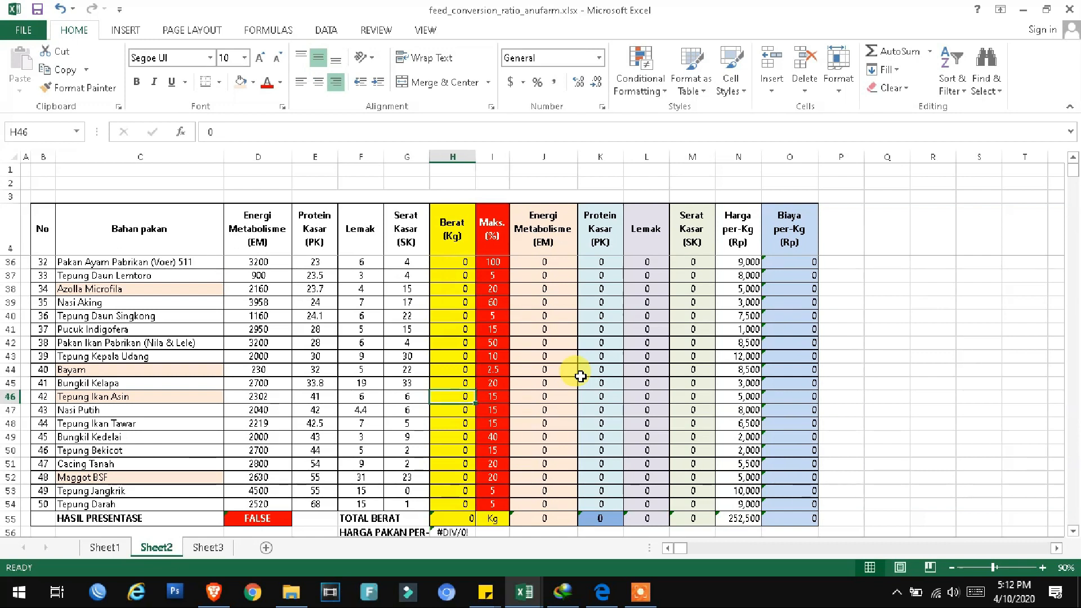
{"action": "type", "text": "15"}
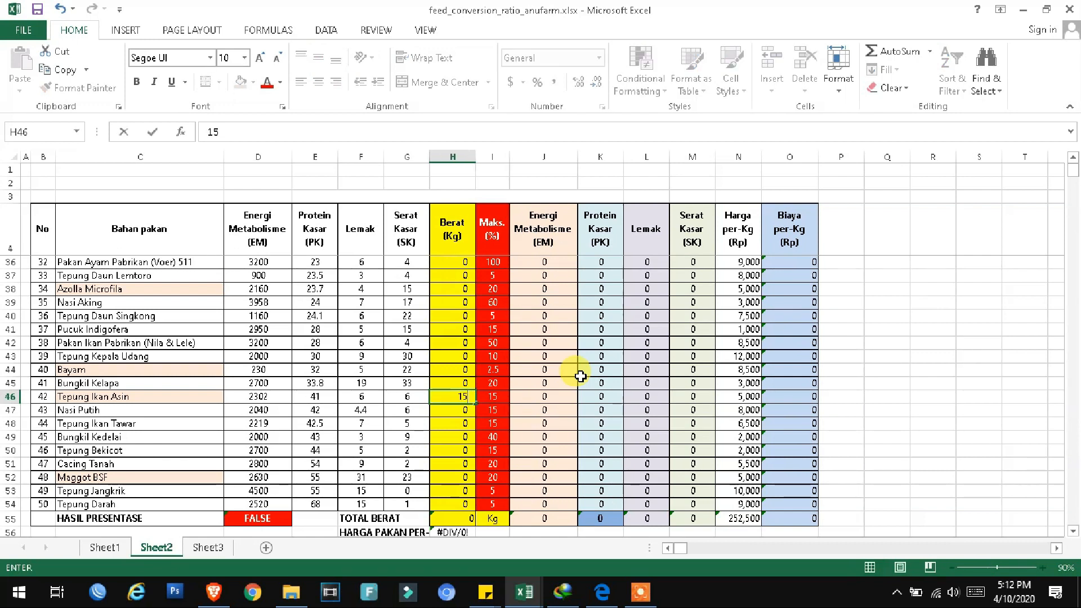
{"action": "key", "text": "Return"}
- Check the TOTAL BERAT and total metabolizable energy cells below the ingredient list
{"action": "key", "text": "Down"}
{"action": "key", "text": "Down"}
{"action": "key", "text": "Down"}
{"action": "key", "text": "Down"}
{"action": "key", "text": "Down"}
{"action": "key", "text": "Down"}
{"action": "key", "text": "Down"}
{"action": "key", "text": "Down"}
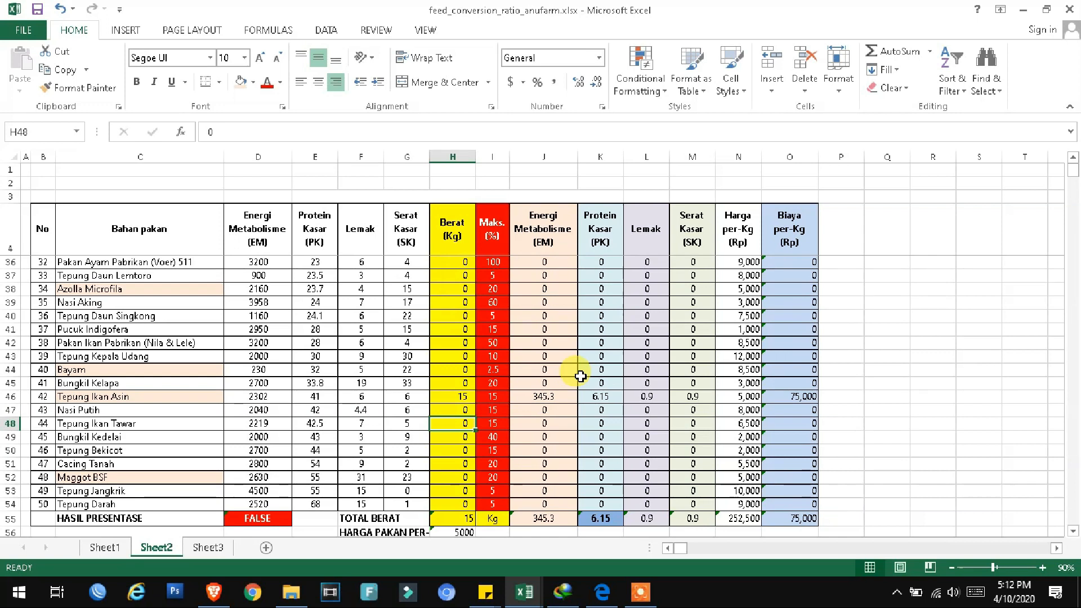
{"action": "scroll", "coordinate": [580, 376], "scroll_direction": "down", "scroll_amount": 1}
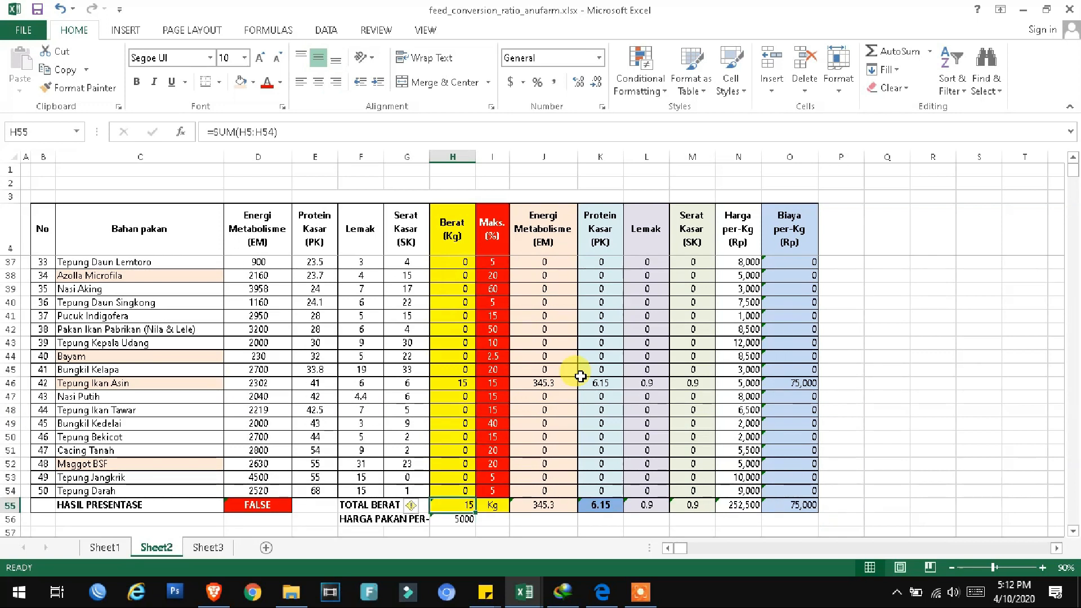
{"action": "key", "text": "Right"}
{"action": "key", "text": "Right"}
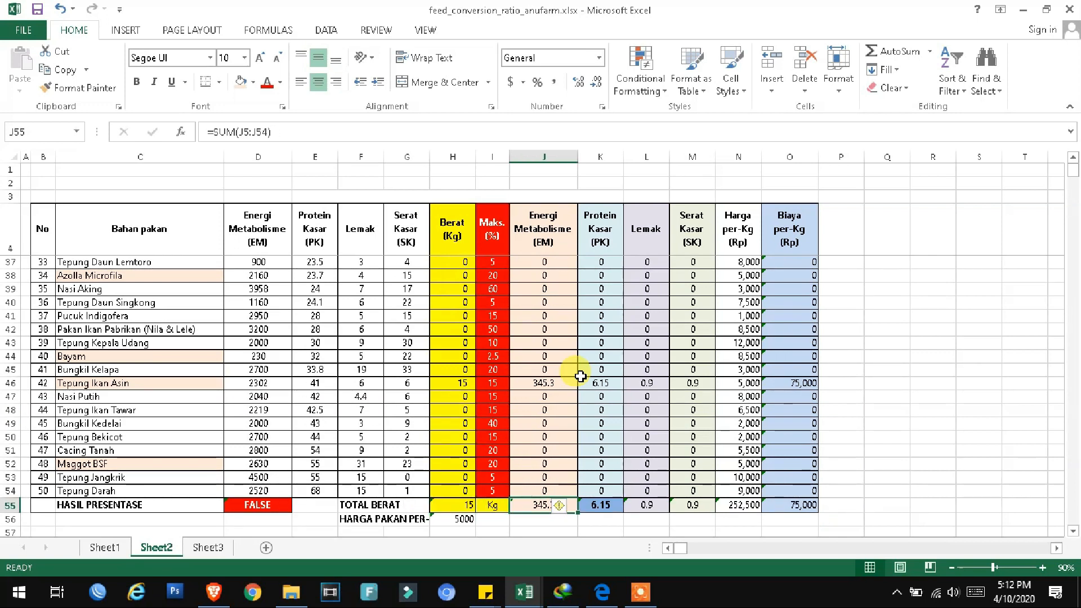
{"action": "key", "text": "ctrl+b"}
{"action": "key", "text": "Left"}
{"action": "key", "text": "Left"}
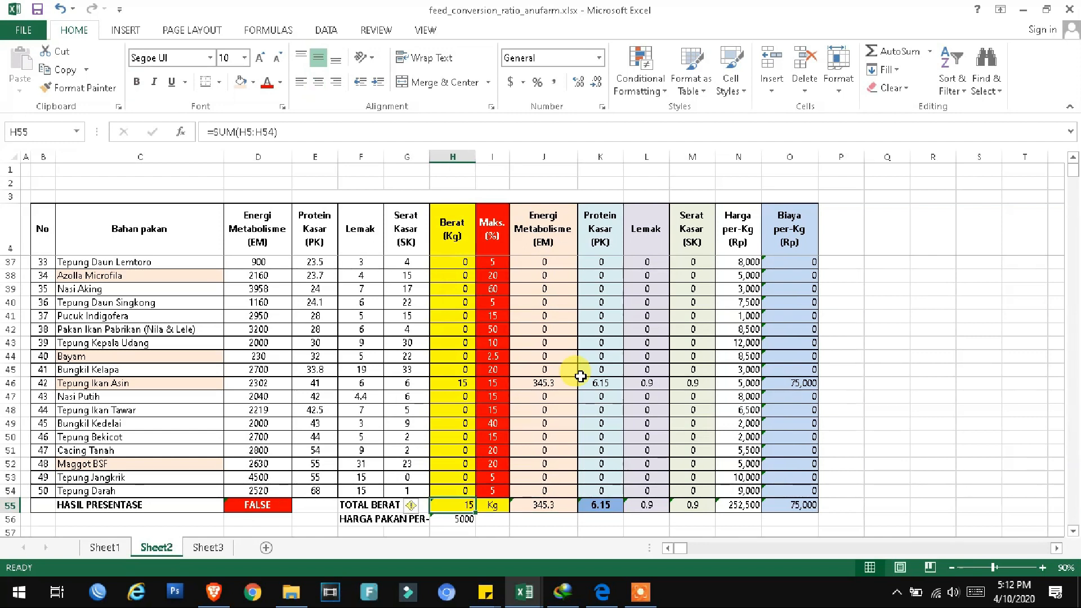
- Try to set the weight of Bayam to 3 kg, above its maximum percentage
{"action": "key", "text": "Up"}
{"action": "key", "text": "Up"}
{"action": "key", "text": "Up"}
{"action": "key", "text": "Up"}
{"action": "key", "text": "Up"}
{"action": "key", "text": "Up"}
{"action": "key", "text": "Up"}
{"action": "key", "text": "Up"}
{"action": "key", "text": "Up"}
{"action": "key", "text": "Up"}
{"action": "key", "text": "Up"}
{"action": "key", "text": "Up"}
{"action": "key", "text": "Up"}
{"action": "key", "text": "Up"}
{"action": "key", "text": "Down"}
{"action": "key", "text": "Down"}
{"action": "key", "text": "Down"}
{"action": "key", "text": "Down"}
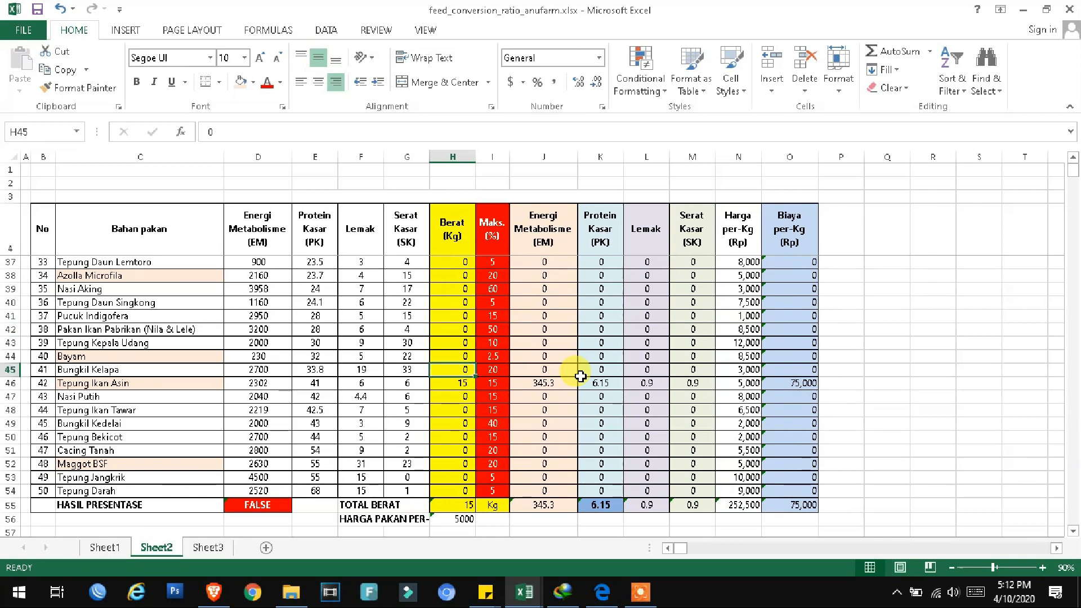
{"action": "key", "text": "Up"}
{"action": "key", "text": "Up"}
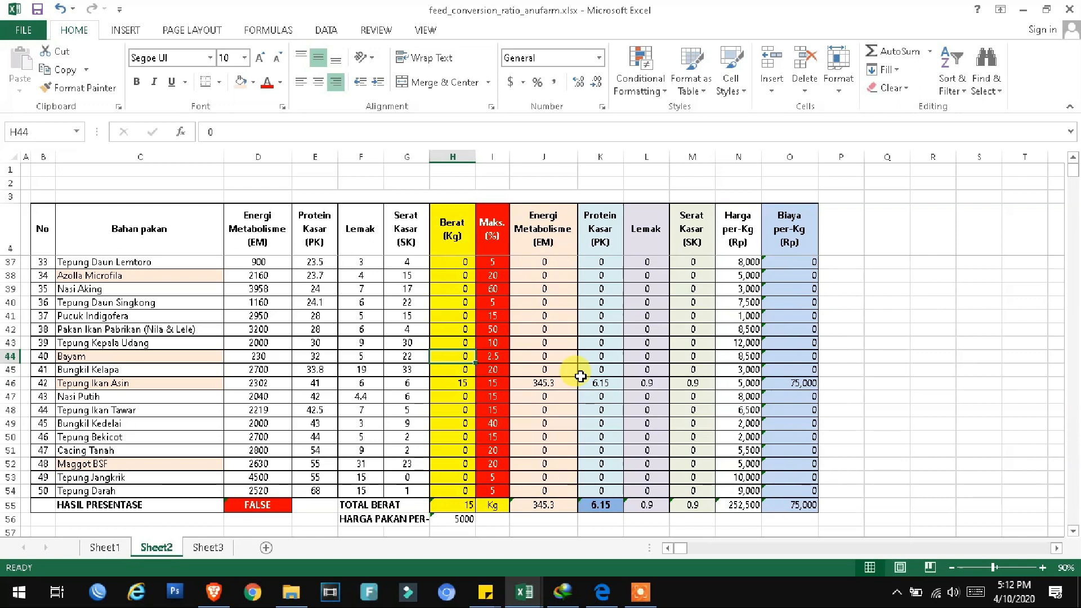
{"action": "type", "text": "3"}
{"action": "key", "text": "Return"}
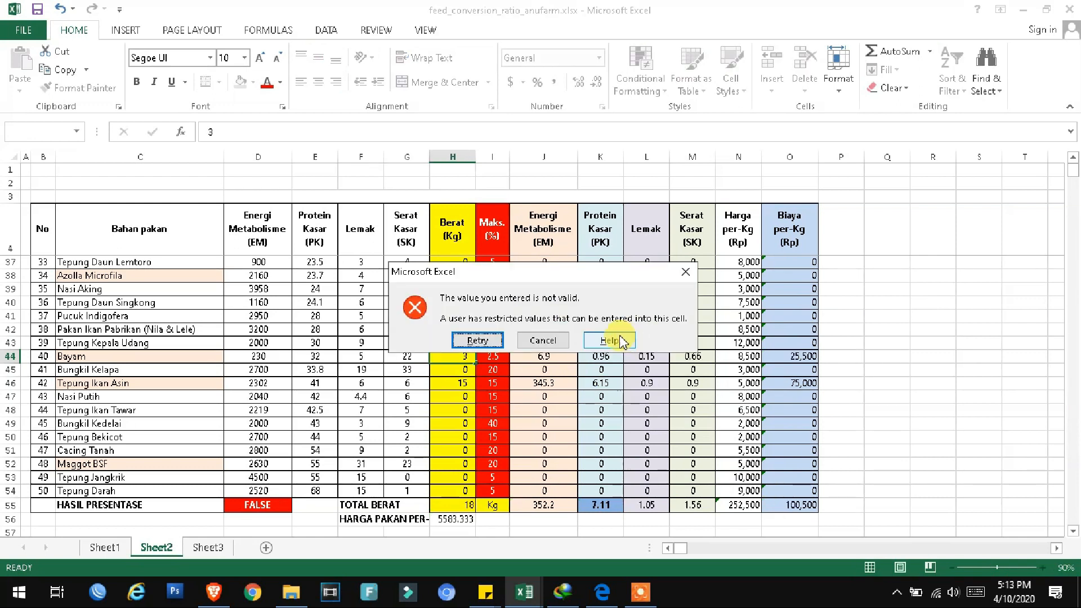
{"action": "left_click", "coordinate": [544, 340]}
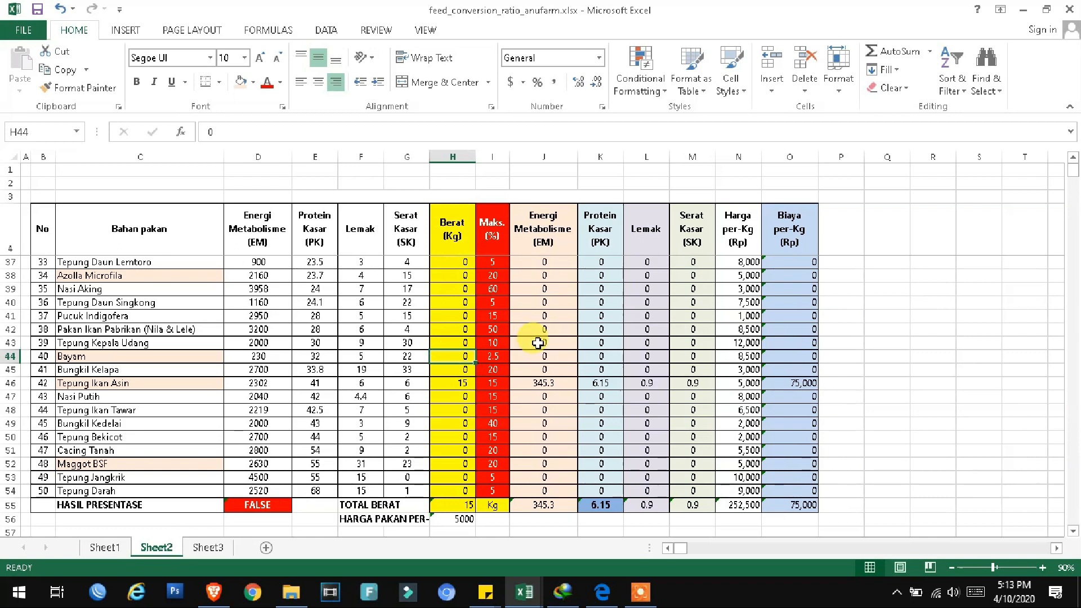
- Check Bayam's maximum percentage and set its weight to 2 kg
{"action": "key", "text": "Right"}
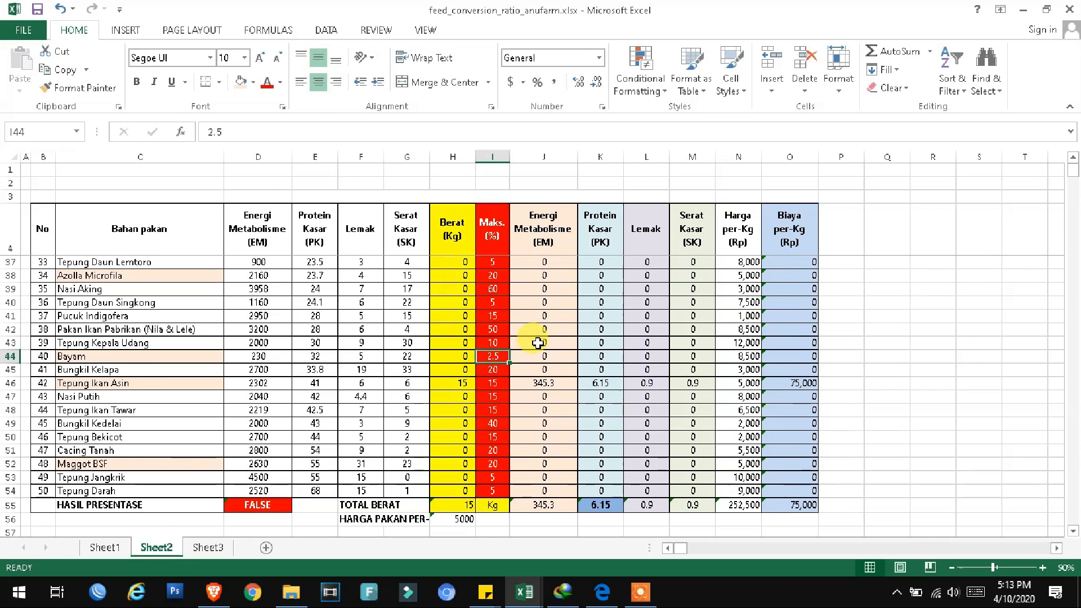
{"action": "key", "text": "Left"}
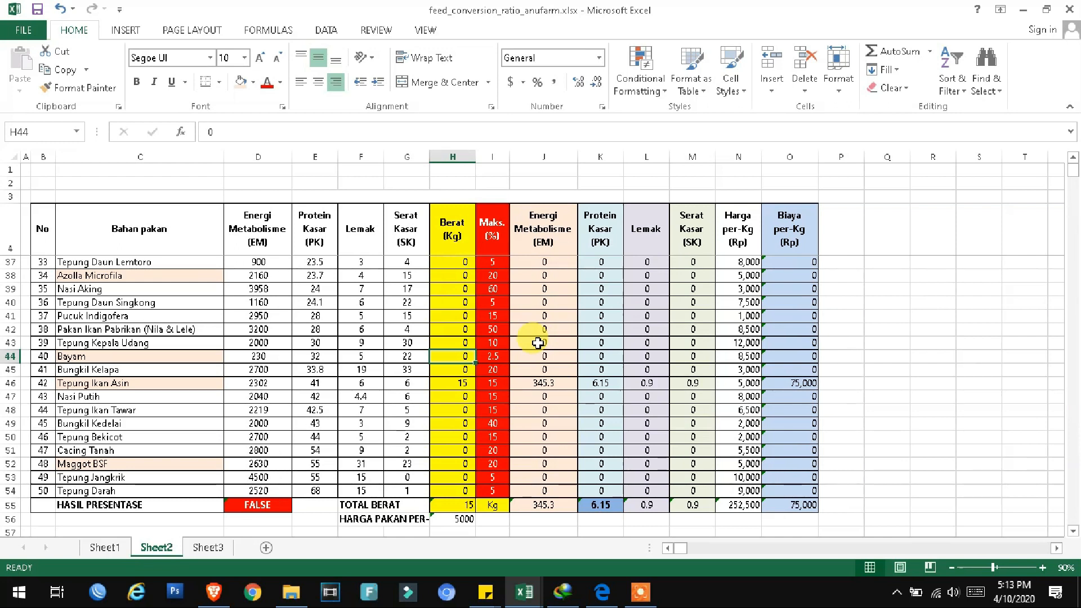
{"action": "type", "text": "2"}
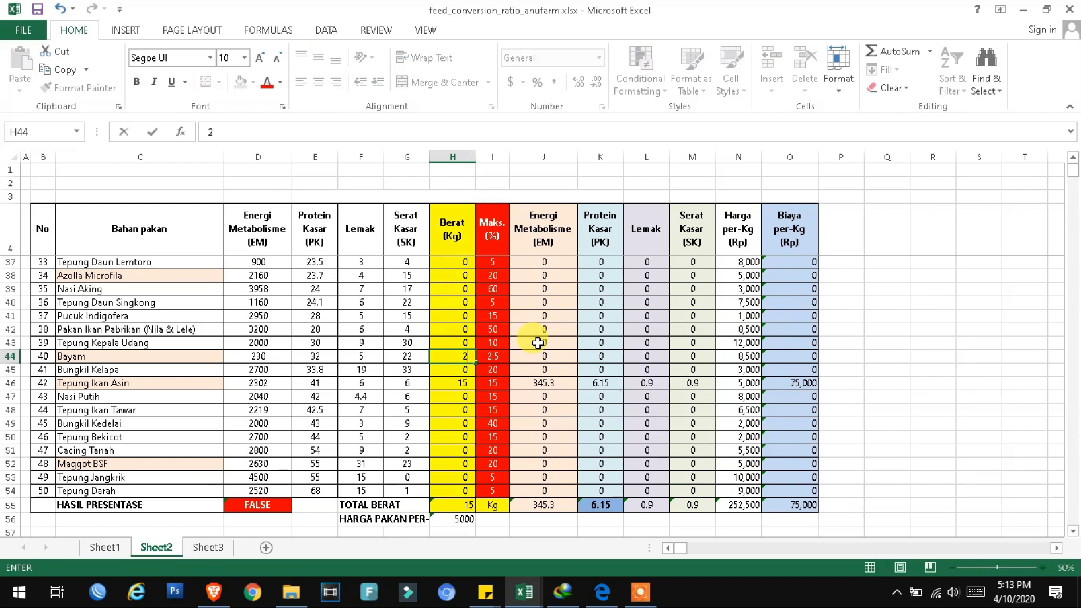
{"action": "key", "text": "Return"}
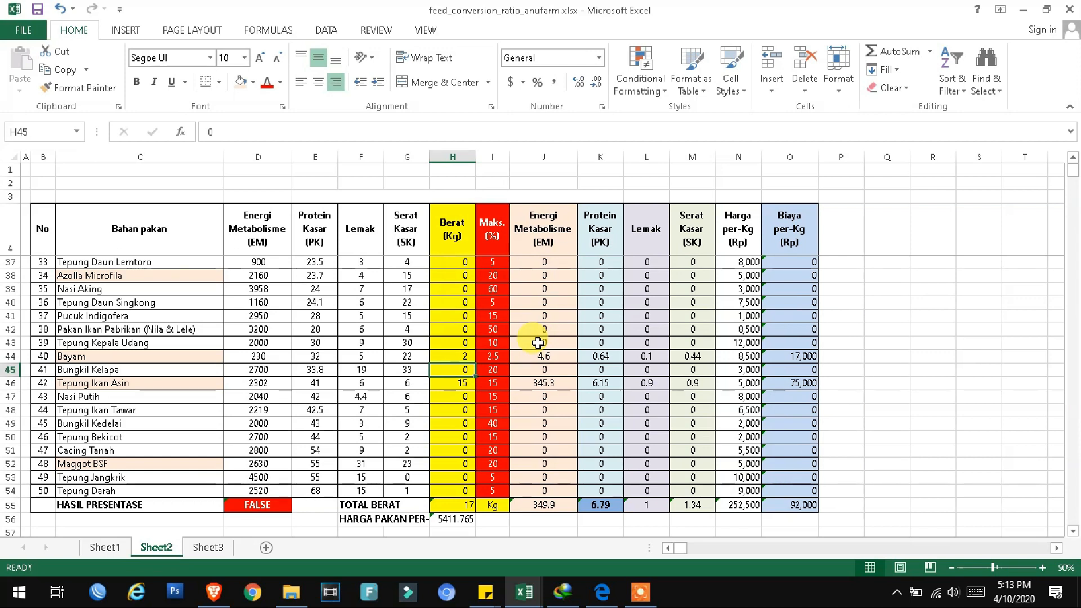
- Set the weight of Kangkung to 2 kg
{"action": "key", "text": "Up"}
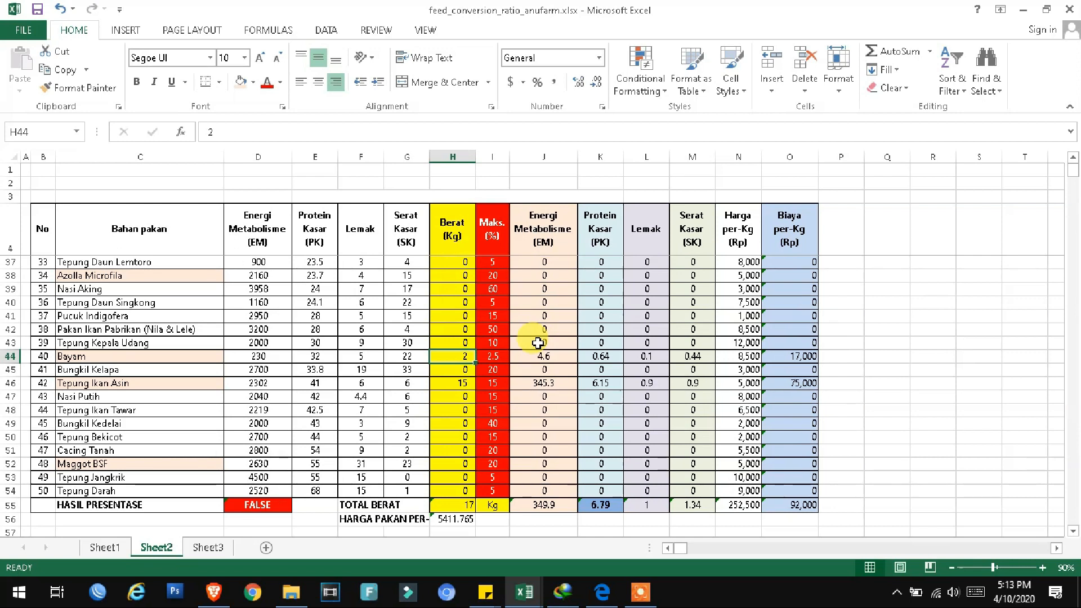
{"action": "key", "text": "Down"}
{"action": "key", "text": "Down"}
{"action": "key", "text": "Up"}
{"action": "key", "text": "Up"}
{"action": "key", "text": "Up"}
{"action": "key", "text": "Up"}
{"action": "key", "text": "Up"}
{"action": "key", "text": "Up"}
{"action": "key", "text": "Up"}
{"action": "key", "text": "Up"}
{"action": "key", "text": "Up"}
{"action": "key", "text": "Up"}
{"action": "key", "text": "Up"}
{"action": "key", "text": "Up"}
{"action": "key", "text": "Up"}
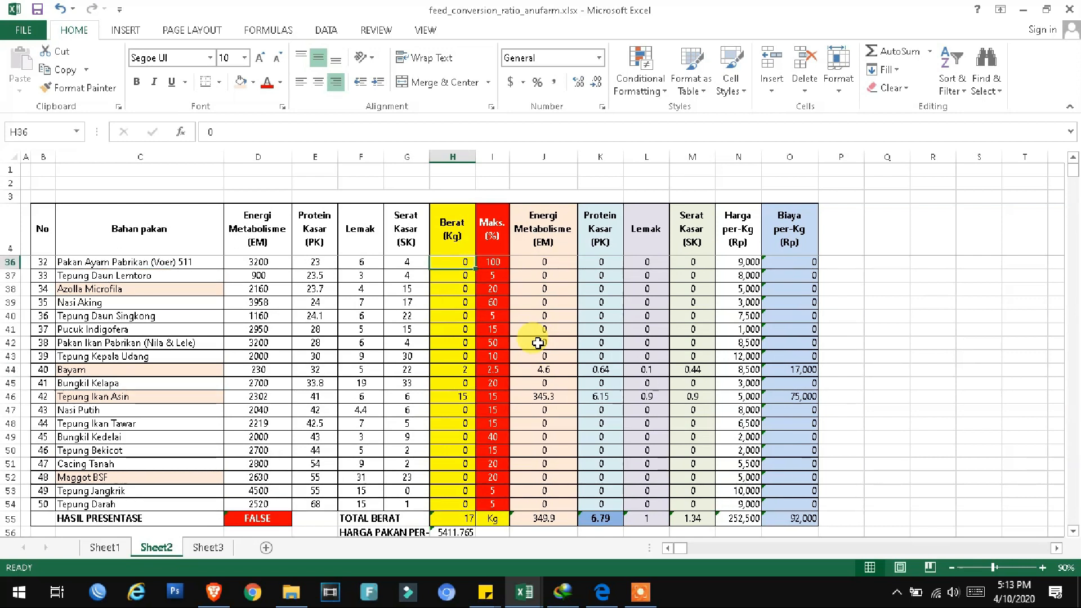
{"action": "key", "text": "Up"}
{"action": "key", "text": "Up"}
{"action": "key", "text": "Up"}
{"action": "key", "text": "Up"}
{"action": "key", "text": "Up"}
{"action": "key", "text": "Down"}
{"action": "key", "text": "Down"}
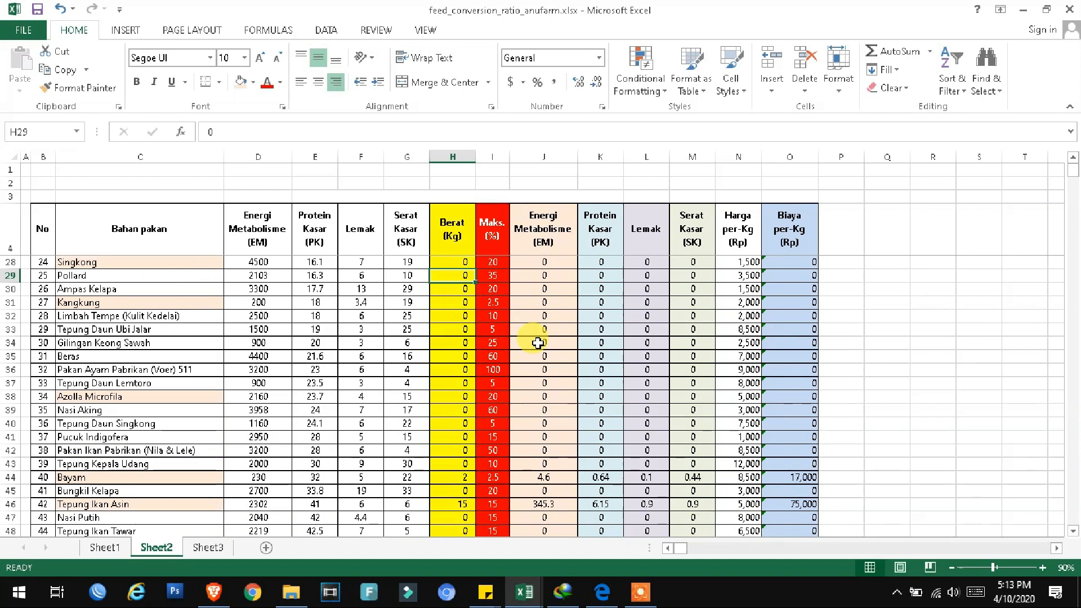
{"action": "key", "text": "Down"}
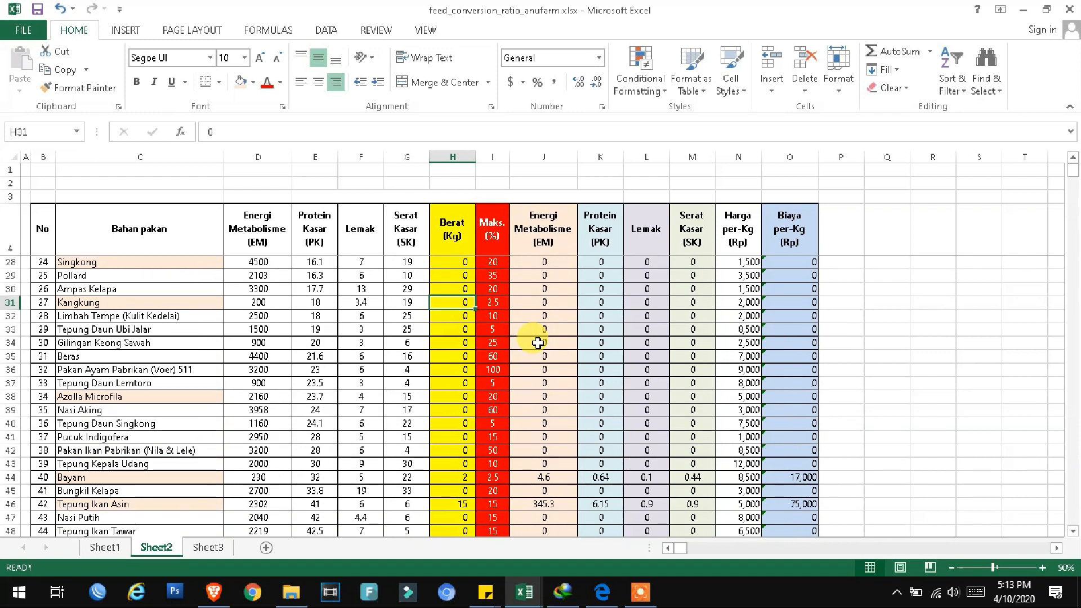
{"action": "type", "text": "2"}
{"action": "key", "text": "ctrl+Return"}
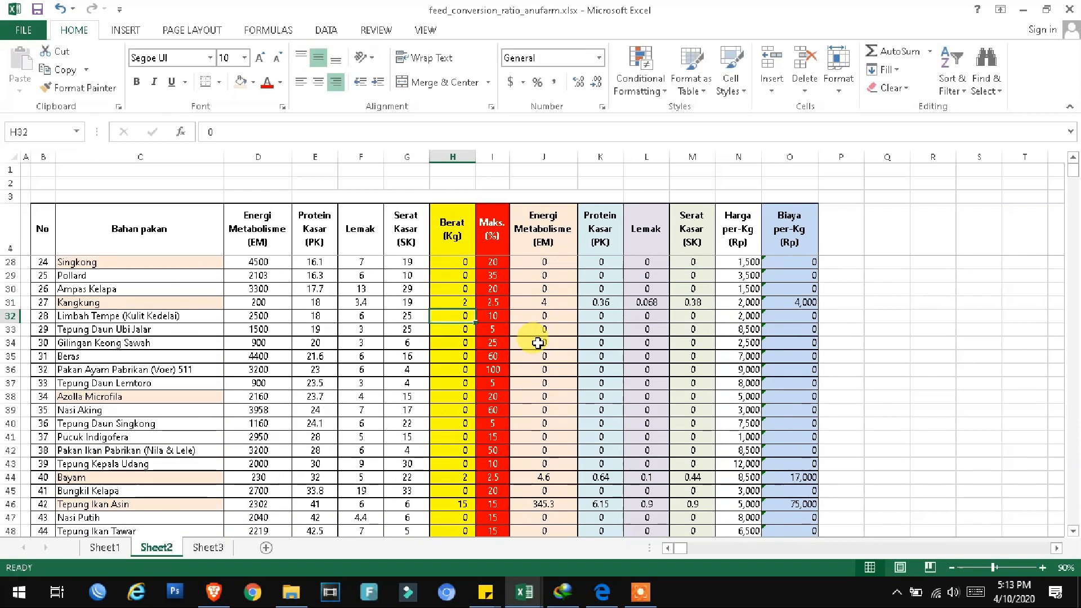
- Review the TOTAL BERAT and total crude protein of the mix in the summary row
{"action": "key", "text": "Up"}
{"action": "key", "text": "Up"}
{"action": "key", "text": "Down"}
{"action": "key", "text": "Down"}
{"action": "key", "text": "Down"}
{"action": "key", "text": "Down"}
{"action": "key", "text": "Down"}
{"action": "key", "text": "Down"}
{"action": "key", "text": "Down"}
{"action": "key", "text": "Down"}
{"action": "key", "text": "Down"}
{"action": "key", "text": "Down"}
{"action": "key", "text": "Down"}
{"action": "key", "text": "Down"}
{"action": "key", "text": "Down"}
{"action": "key", "text": "Down"}
{"action": "key", "text": "Down"}
{"action": "key", "text": "Down"}
{"action": "key", "text": "Down"}
{"action": "key", "text": "Down"}
{"action": "key", "text": "Down"}
{"action": "key", "text": "Down"}
{"action": "key", "text": "Up"}
{"action": "key", "text": "Up"}
{"action": "key", "text": "Up"}
{"action": "key", "text": "Up"}
{"action": "key", "text": "Up"}
{"action": "key", "text": "Up"}
{"action": "key", "text": "Down"}
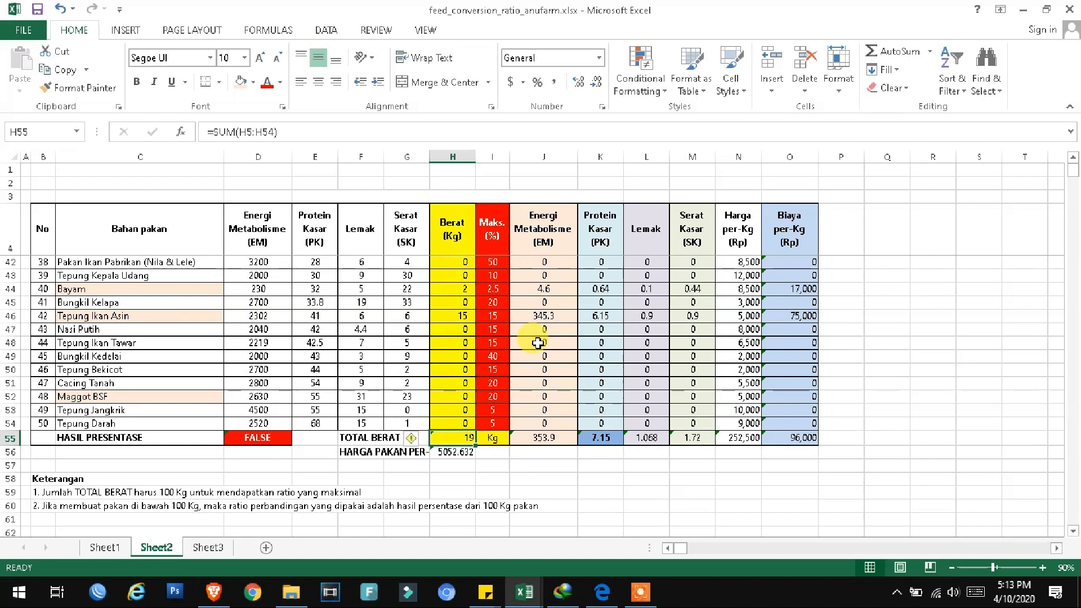
{"action": "key", "text": "Right"}
{"action": "key", "text": "Right"}
{"action": "key", "text": "Right"}
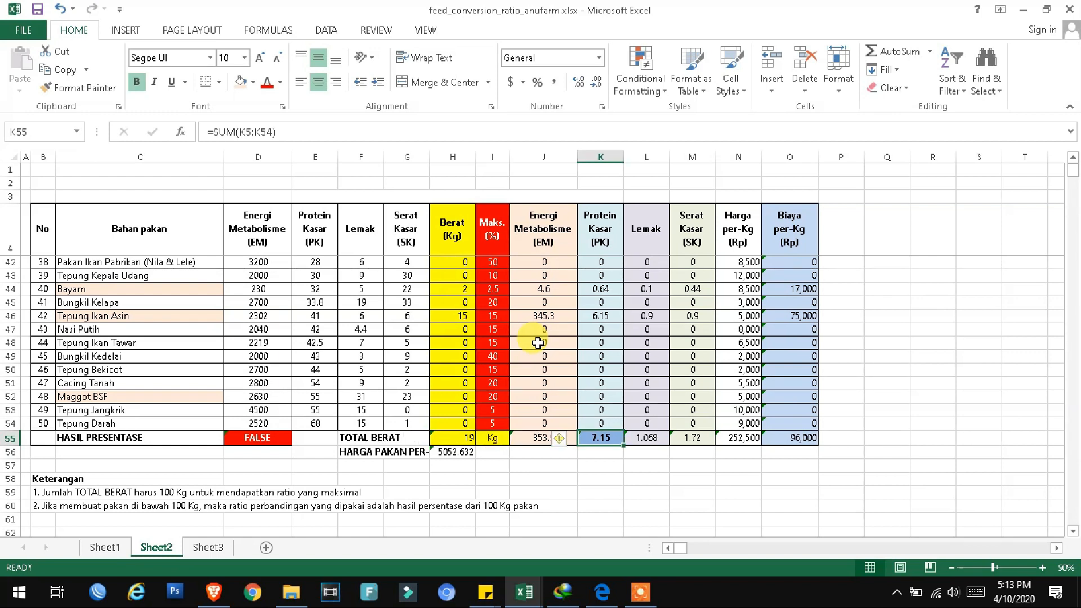
- Set the weight of Maggot BSF to 20 kg
{"action": "key", "text": "Left"}
{"action": "key", "text": "Left"}
{"action": "key", "text": "Left"}
{"action": "key", "text": "Up"}
{"action": "key", "text": "Up"}
{"action": "key", "text": "Up"}
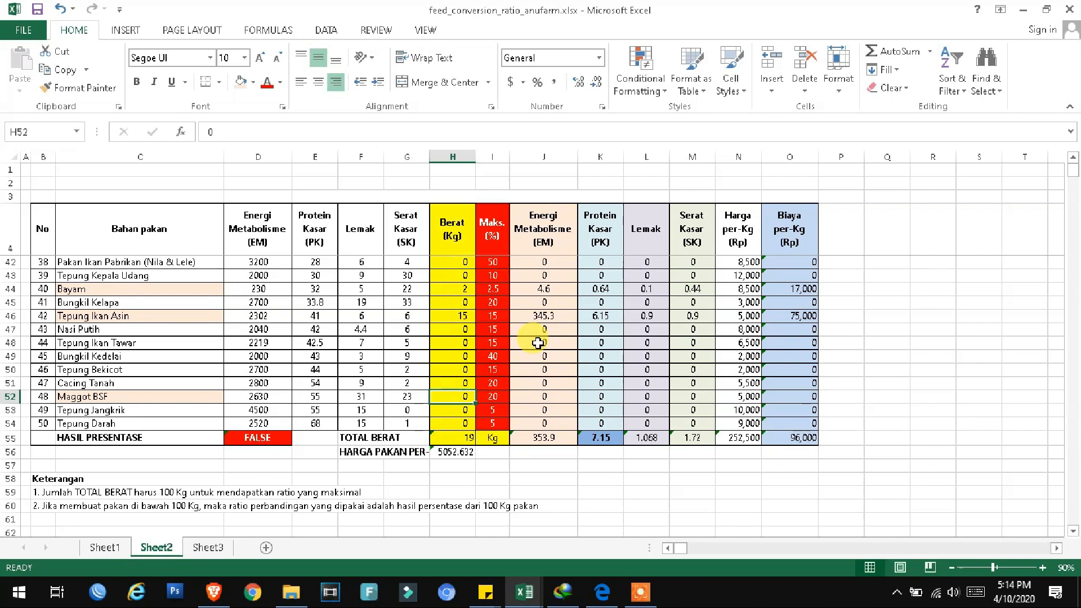
{"action": "type", "text": "2"}
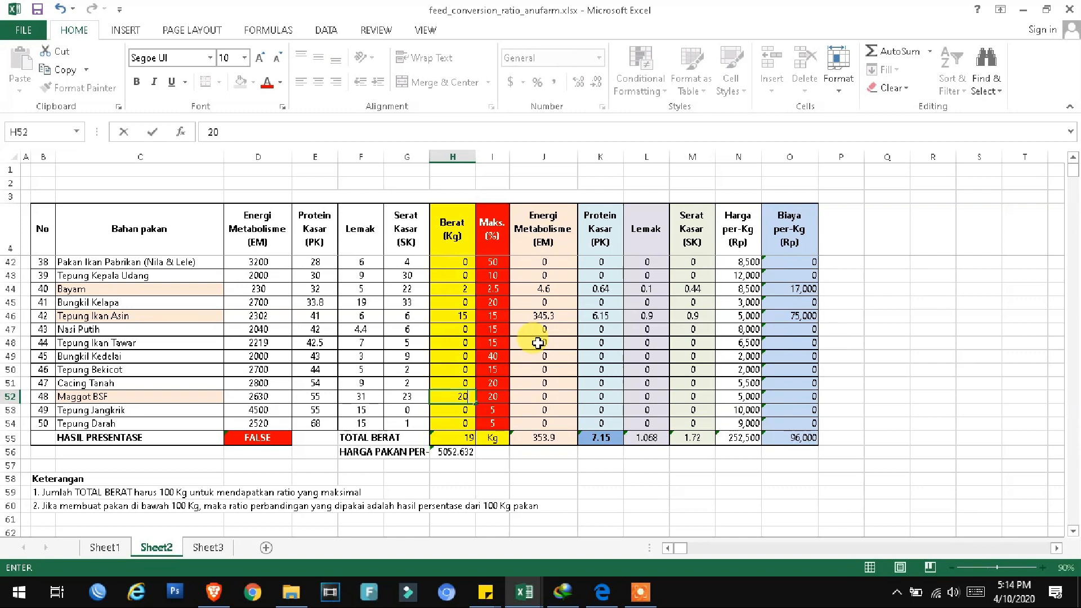
{"action": "key", "text": "Return"}
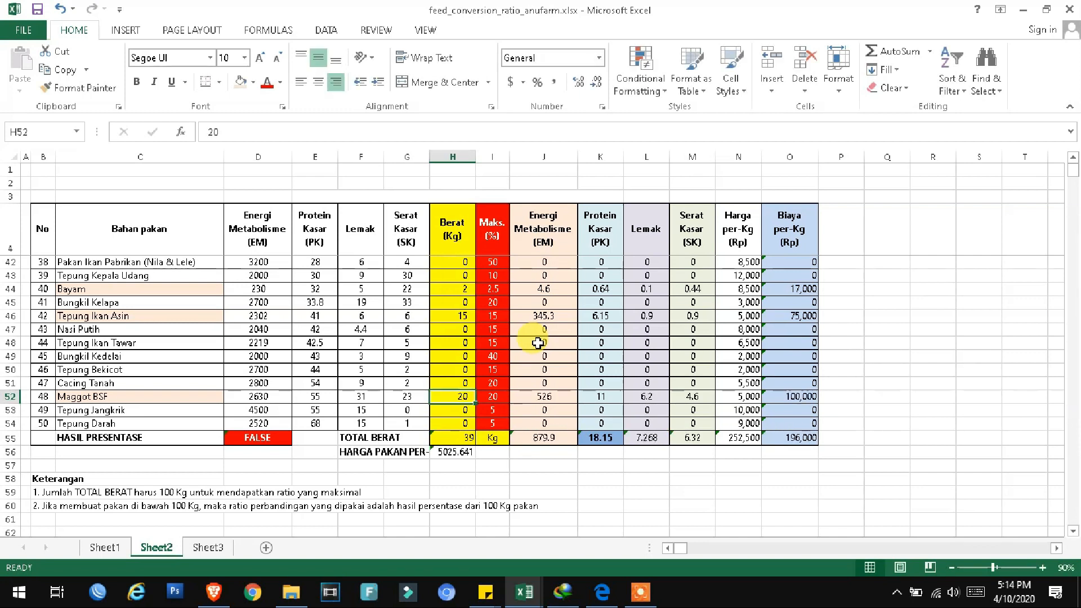
- Examine the mix's total crude protein and total metabolizable energy with Maggot BSF included
{"action": "key", "text": "Right"}
{"action": "key", "text": "Right"}
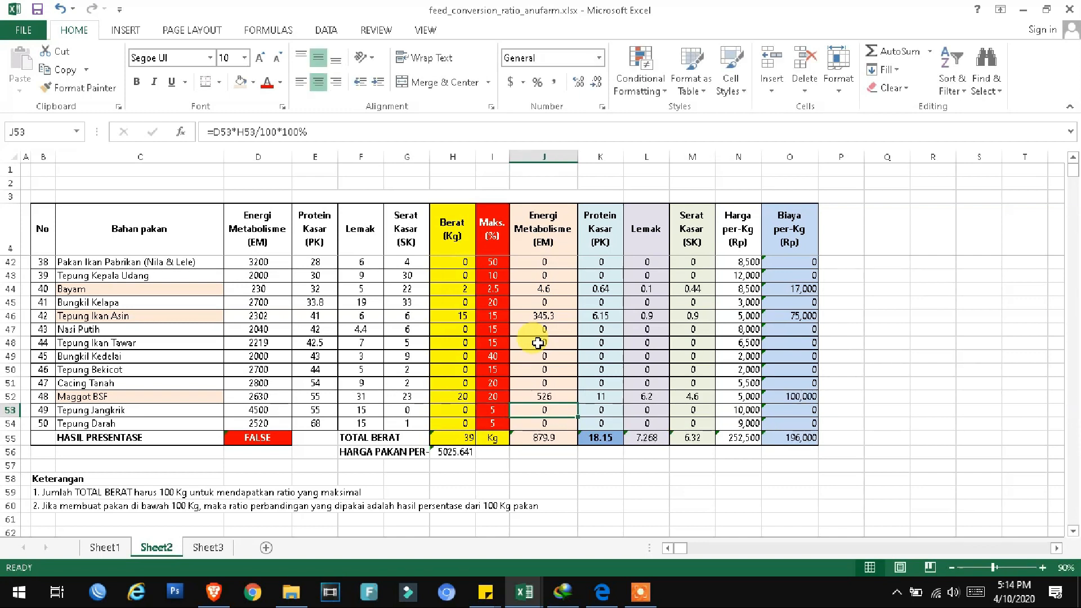
{"action": "key", "text": "Down"}
{"action": "key", "text": "Right"}
{"action": "key", "text": "Left"}
{"action": "key", "text": "Left"}
{"action": "key", "text": "Up"}
{"action": "key", "text": "Left"}
{"action": "key", "text": "Up"}
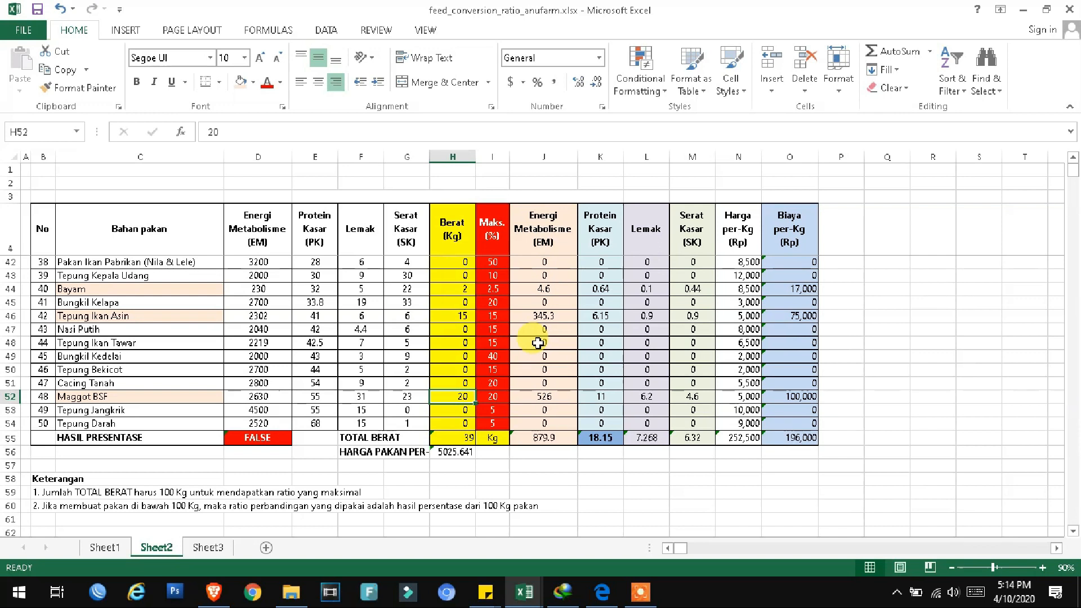
{"action": "key", "text": "Right"}
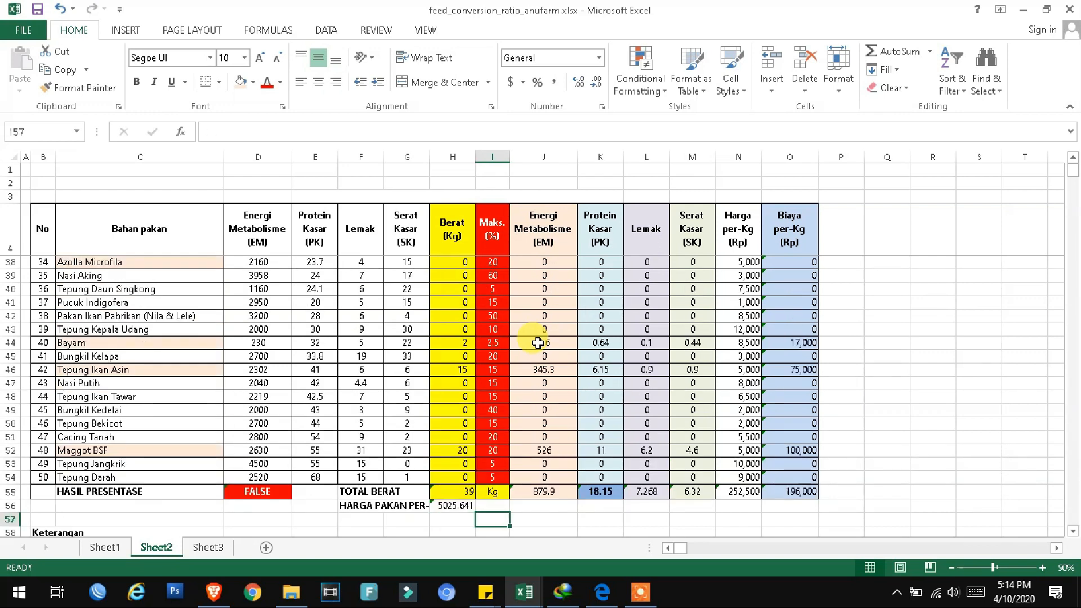
{"action": "key", "text": "Right"}
{"action": "key", "text": "Up"}
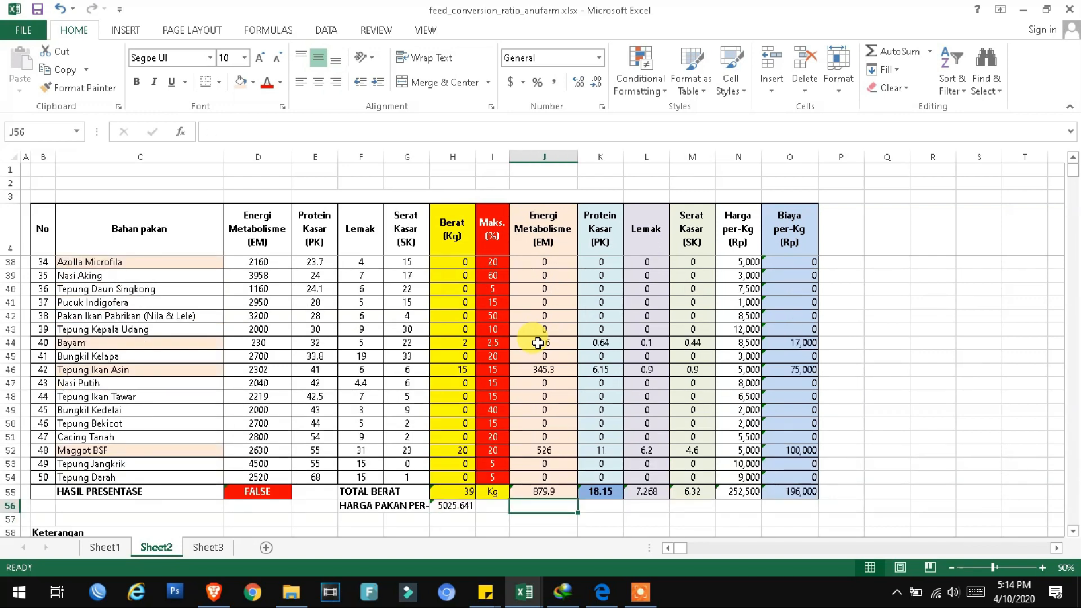
{"action": "key", "text": "Up"}
{"action": "key", "text": "Right"}
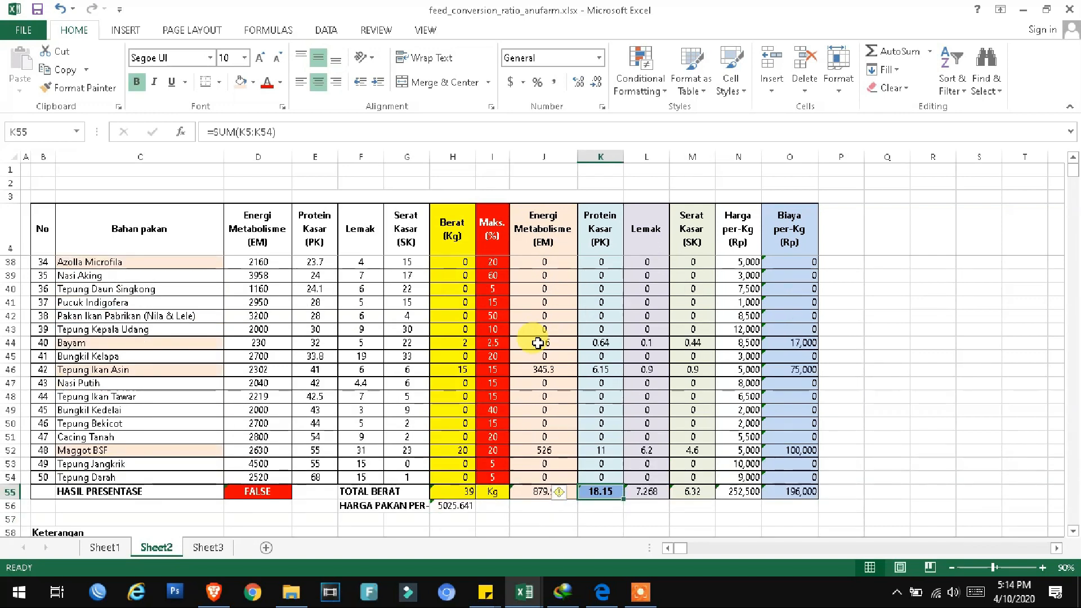
{"action": "key", "text": "Left"}
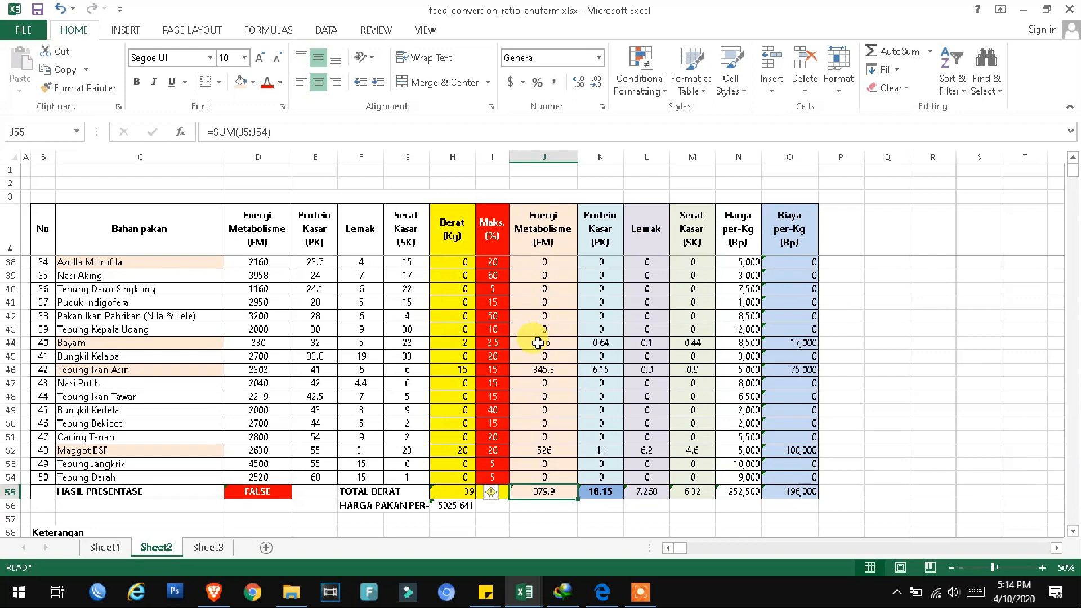
- Set the weight of Fermentasi Gedebog Pisang to 15 kg
{"action": "key", "text": "Left"}
{"action": "key", "text": "Up"}
{"action": "key", "text": "Up"}
{"action": "key", "text": "Up"}
{"action": "key", "text": "Up"}
{"action": "key", "text": "Up"}
{"action": "key", "text": "Up"}
{"action": "key", "text": "Up"}
{"action": "key", "text": "Up"}
{"action": "key", "text": "Up"}
{"action": "key", "text": "Up"}
{"action": "key", "text": "Up"}
{"action": "key", "text": "Up"}
{"action": "key", "text": "Up"}
{"action": "key", "text": "Up"}
{"action": "key", "text": "Up"}
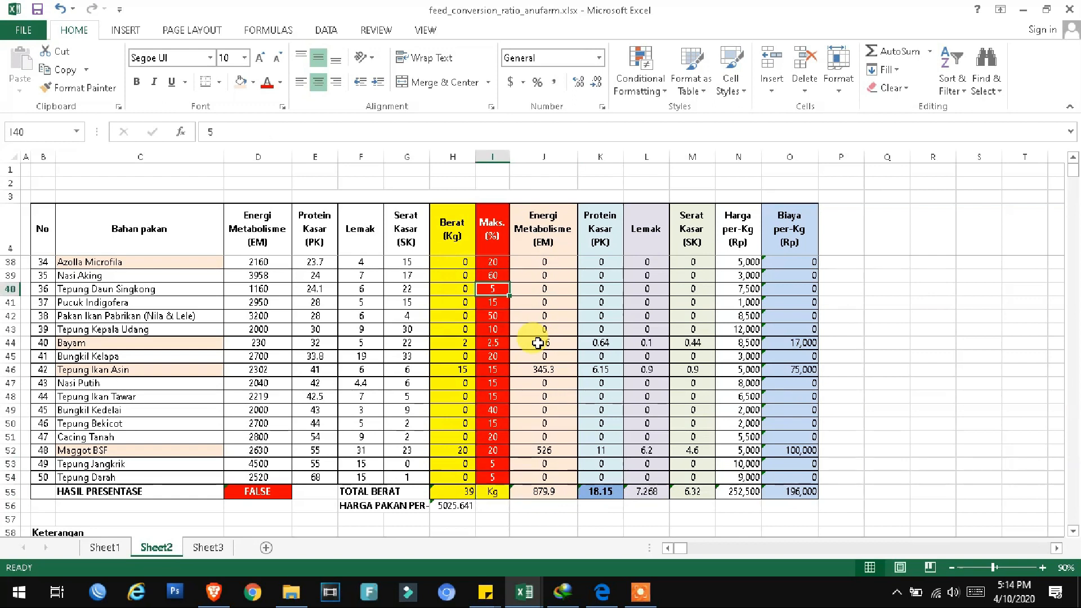
{"action": "key", "text": "Up"}
{"action": "key", "text": "Up"}
{"action": "key", "text": "Up"}
{"action": "key", "text": "Up"}
{"action": "key", "text": "Up"}
{"action": "key", "text": "Up"}
{"action": "key", "text": "Up"}
{"action": "key", "text": "Up"}
{"action": "key", "text": "Up"}
{"action": "key", "text": "Up"}
{"action": "key", "text": "Up"}
{"action": "key", "text": "Up"}
{"action": "key", "text": "Up"}
{"action": "key", "text": "Up"}
{"action": "key", "text": "Up"}
{"action": "key", "text": "Up"}
{"action": "key", "text": "Up"}
{"action": "key", "text": "Up"}
{"action": "key", "text": "Up"}
{"action": "key", "text": "Up"}
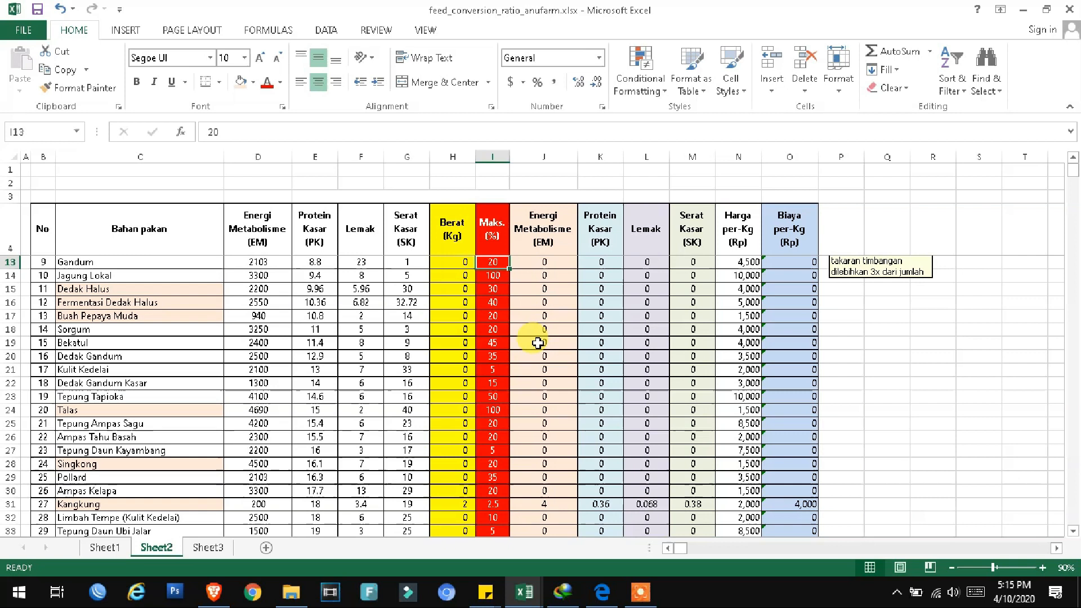
{"action": "key", "text": "Up"}
{"action": "key", "text": "Up"}
{"action": "key", "text": "Up"}
{"action": "key", "text": "Up"}
{"action": "key", "text": "Down"}
{"action": "key", "text": "Down"}
{"action": "key", "text": "Down"}
{"action": "key", "text": "Down"}
{"action": "key", "text": "Down"}
{"action": "key", "text": "Down"}
{"action": "key", "text": "Left"}
{"action": "key", "text": "Down"}
{"action": "key", "text": "Down"}
{"action": "key", "text": "Up"}
{"action": "key", "text": "Up"}
{"action": "key", "text": "Up"}
{"action": "key", "text": "Up"}
{"action": "key", "text": "Up"}
{"action": "key", "text": "Up"}
{"action": "key", "text": "Up"}
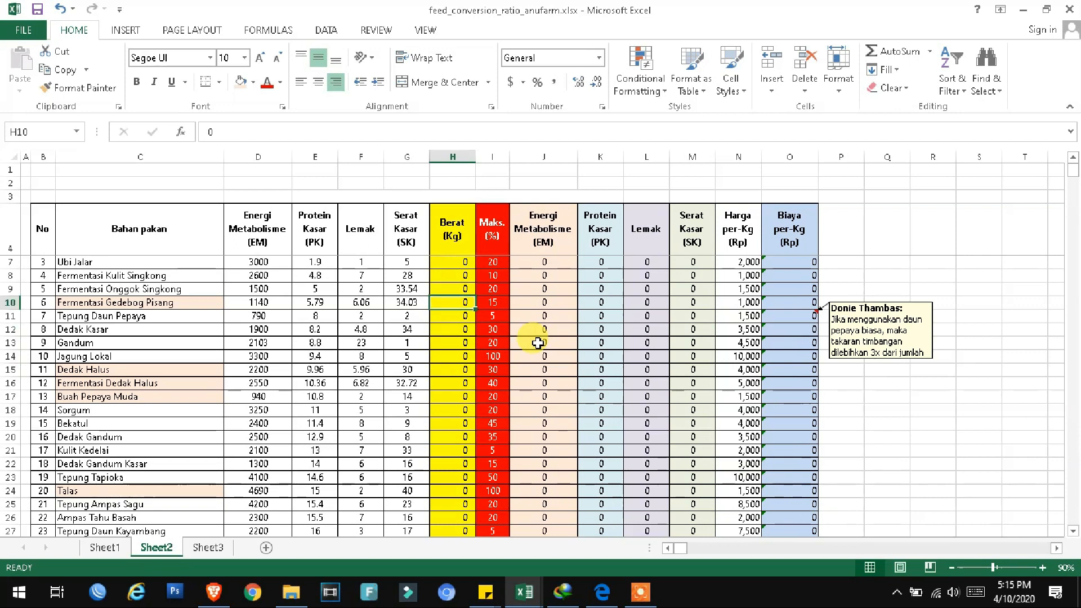
{"action": "type", "text": "15"}
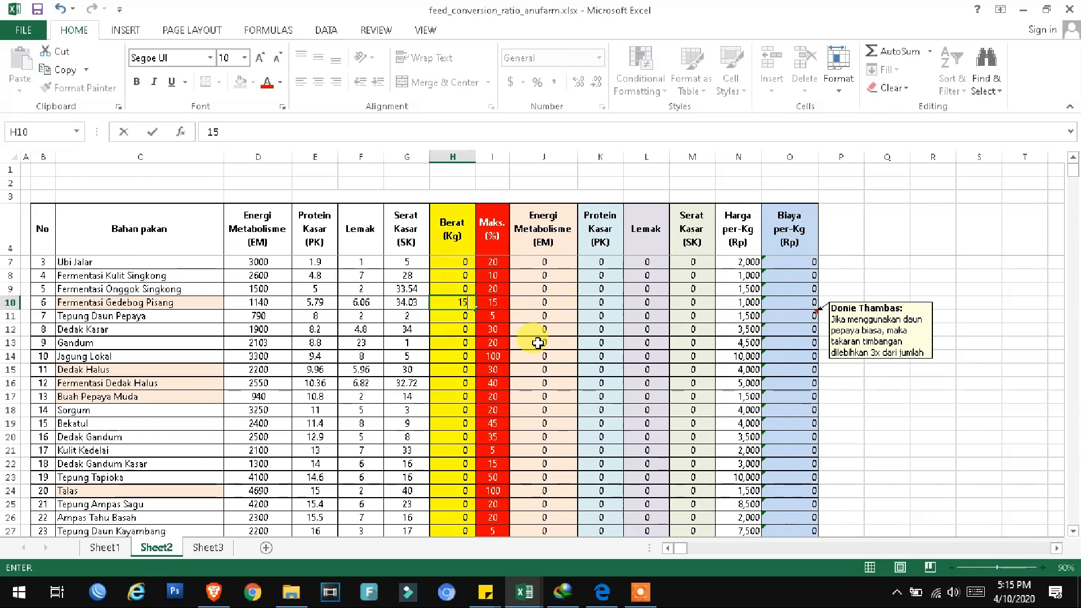
{"action": "key", "text": "Return"}
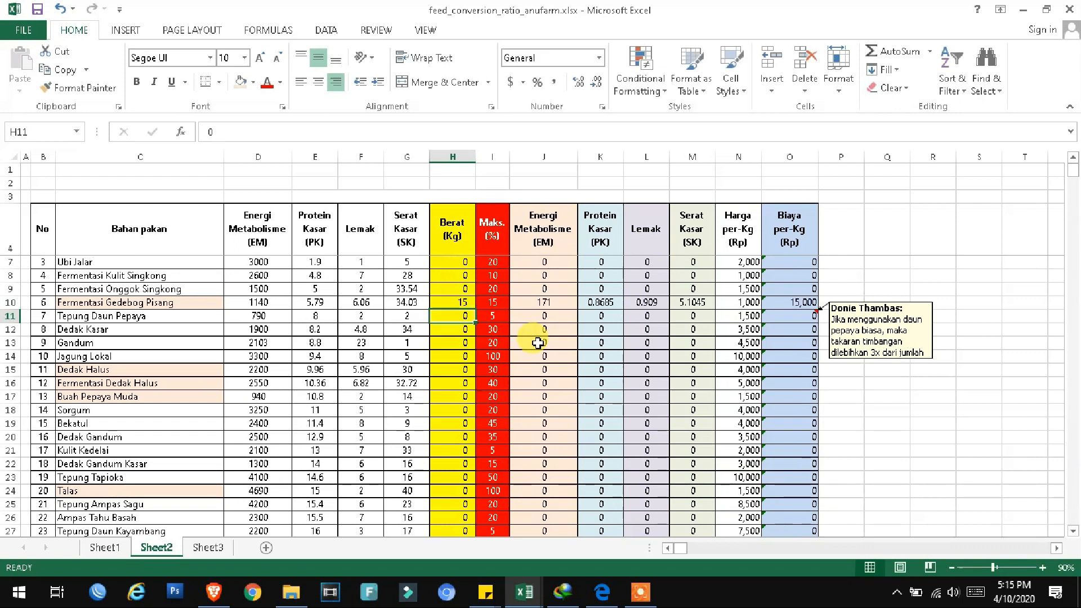
- Set the weight of Fermentasi Dedak Halus to 21 kg
{"action": "key", "text": "Down"}
{"action": "key", "text": "Down"}
{"action": "key", "text": "Down"}
{"action": "key", "text": "Down"}
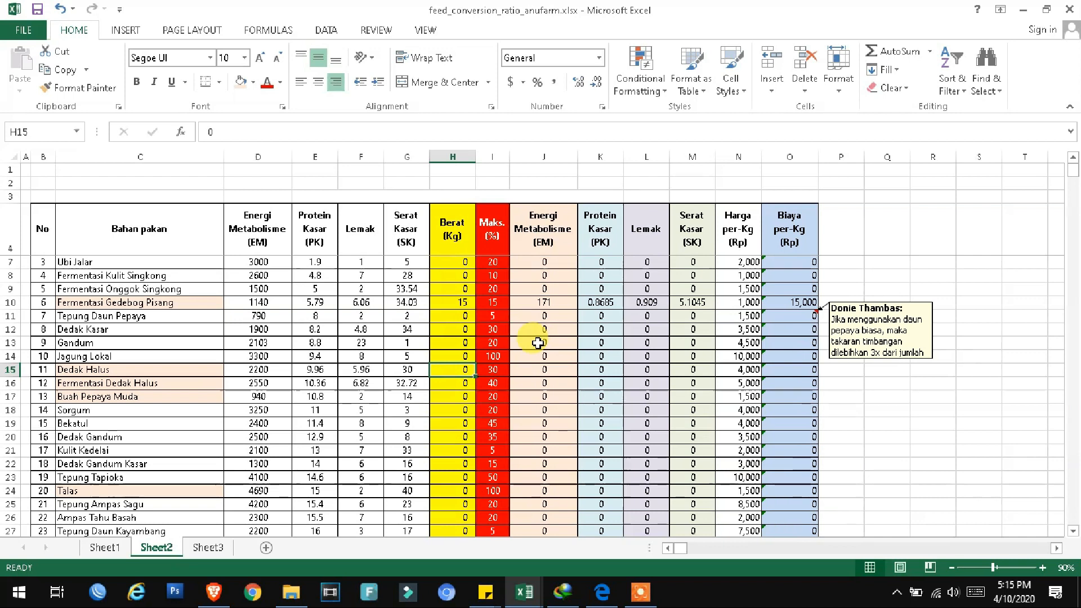
{"action": "key", "text": "Left"}
{"action": "key", "text": "Right"}
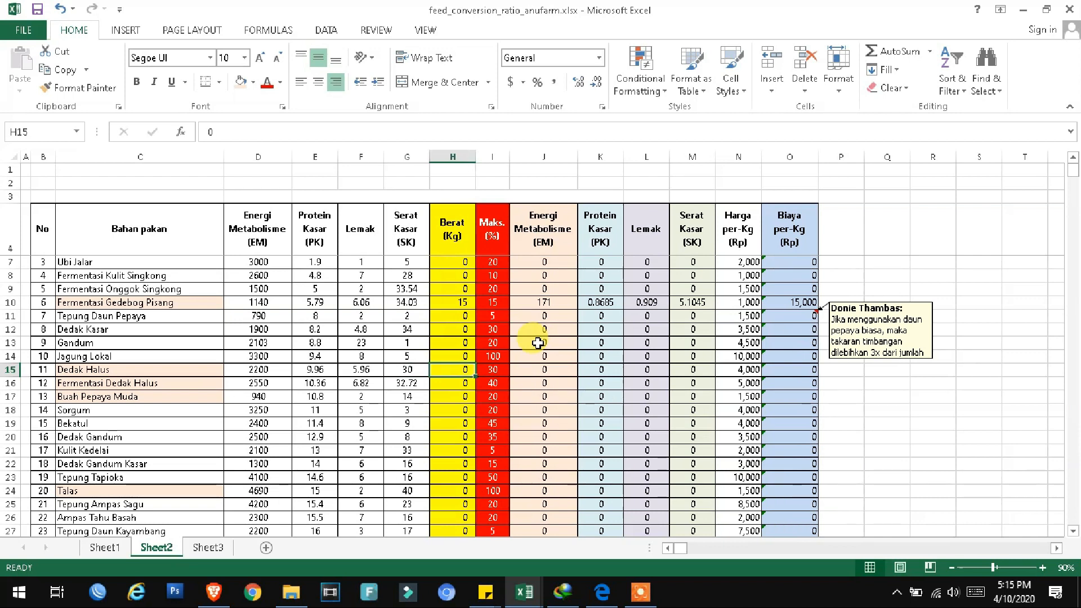
{"action": "key", "text": "Down"}
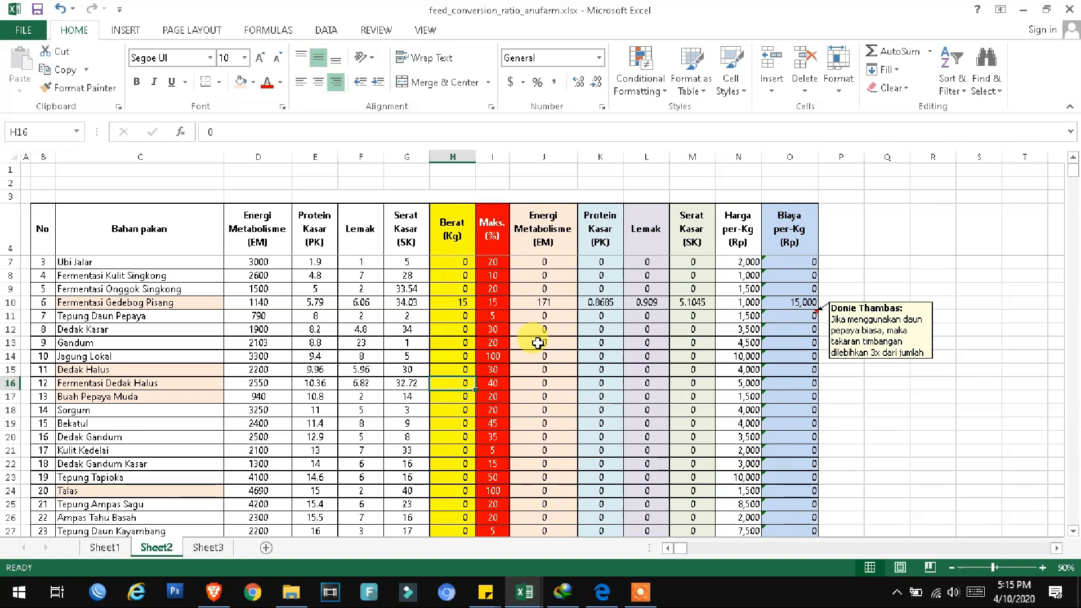
{"action": "type", "text": "21"}
{"action": "key", "text": "Return"}
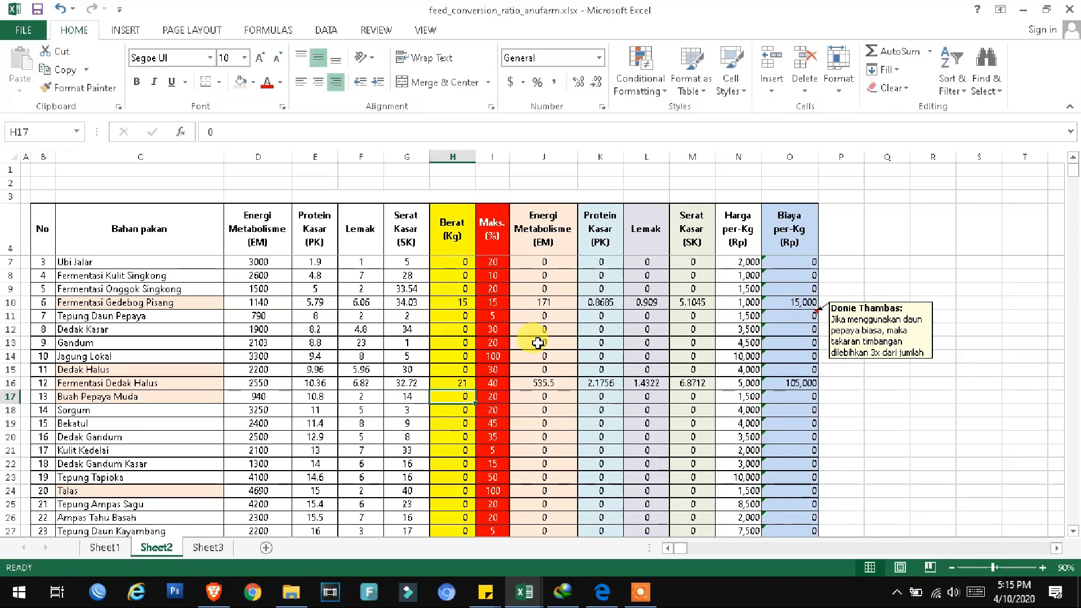
- Review the mix's TOTAL BERAT, crude protein, metabolizable energy and cost in the summary row with both fermented ingredients included
{"action": "key", "text": "Down"}
{"action": "key", "text": "Down"}
{"action": "key", "text": "Down"}
{"action": "key", "text": "Down"}
{"action": "key", "text": "Down"}
{"action": "key", "text": "Down"}
{"action": "key", "text": "Down"}
{"action": "key", "text": "Down"}
{"action": "key", "text": "Down"}
{"action": "key", "text": "Down"}
{"action": "key", "text": "Down"}
{"action": "key", "text": "Down"}
{"action": "key", "text": "Down"}
{"action": "key", "text": "Down"}
{"action": "key", "text": "Down"}
{"action": "key", "text": "Down"}
{"action": "key", "text": "Down"}
{"action": "key", "text": "Down"}
{"action": "key", "text": "Down"}
{"action": "key", "text": "Down"}
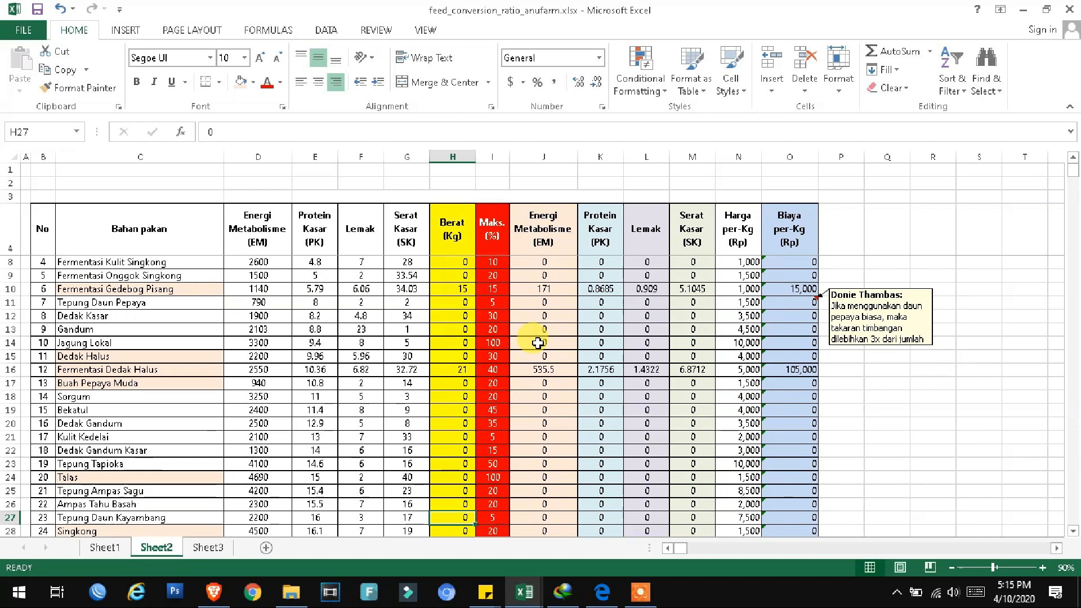
{"action": "key", "text": "Down"}
{"action": "key", "text": "Down"}
{"action": "key", "text": "Down"}
{"action": "key", "text": "Down"}
{"action": "key", "text": "Down"}
{"action": "key", "text": "Down"}
{"action": "key", "text": "Down"}
{"action": "key", "text": "Down"}
{"action": "key", "text": "Down"}
{"action": "key", "text": "Down"}
{"action": "key", "text": "Down"}
{"action": "key", "text": "Down"}
{"action": "key", "text": "Down"}
{"action": "key", "text": "Down"}
{"action": "key", "text": "Down"}
{"action": "key", "text": "Down"}
{"action": "key", "text": "Down"}
{"action": "key", "text": "Down"}
{"action": "key", "text": "Down"}
{"action": "key", "text": "Down"}
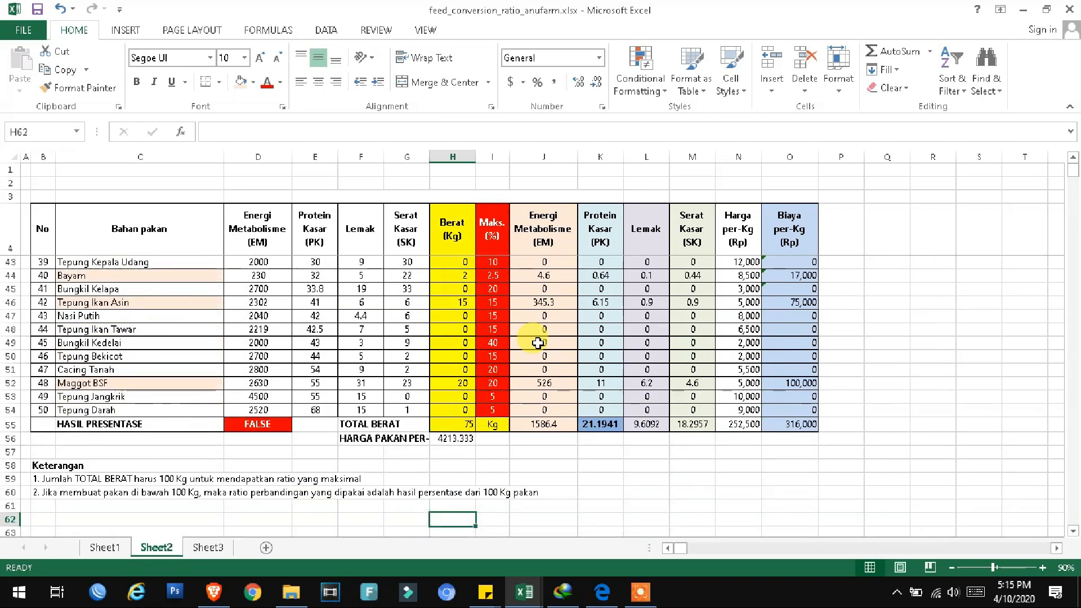
{"action": "key", "text": "Up"}
{"action": "key", "text": "Up"}
{"action": "key", "text": "Up"}
{"action": "key", "text": "Up"}
{"action": "key", "text": "Up"}
{"action": "key", "text": "Up"}
{"action": "key", "text": "Up"}
{"action": "key", "text": "Up"}
{"action": "key", "text": "Up"}
{"action": "key", "text": "Up"}
{"action": "key", "text": "Up"}
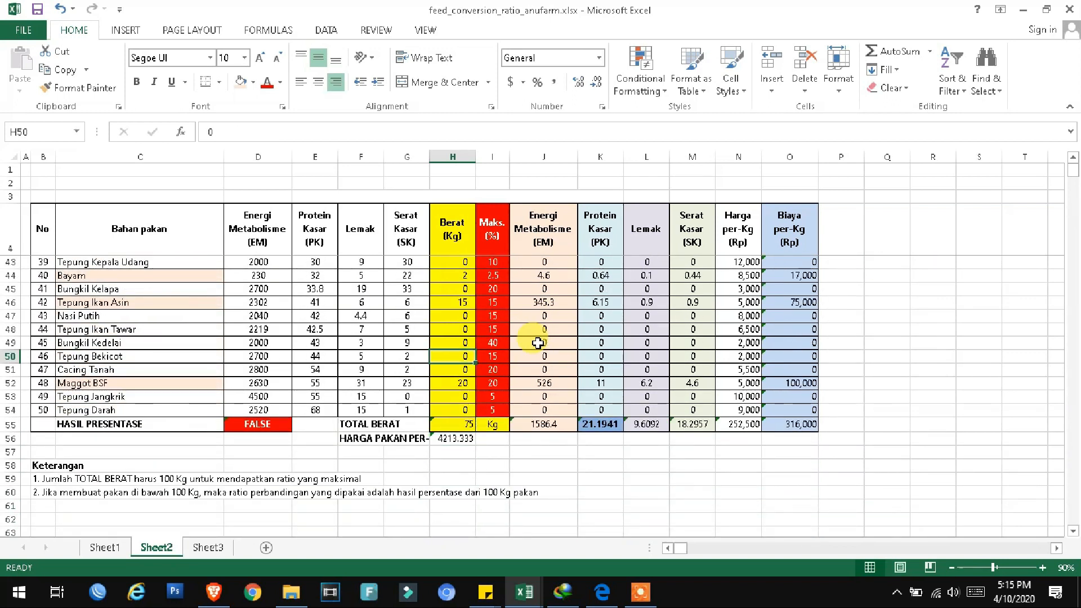
{"action": "key", "text": "Up"}
{"action": "key", "text": "Up"}
{"action": "key", "text": "Up"}
{"action": "key", "text": "Up"}
{"action": "key", "text": "Up"}
{"action": "key", "text": "Up"}
{"action": "key", "text": "Up"}
{"action": "key", "text": "Up"}
{"action": "key", "text": "Up"}
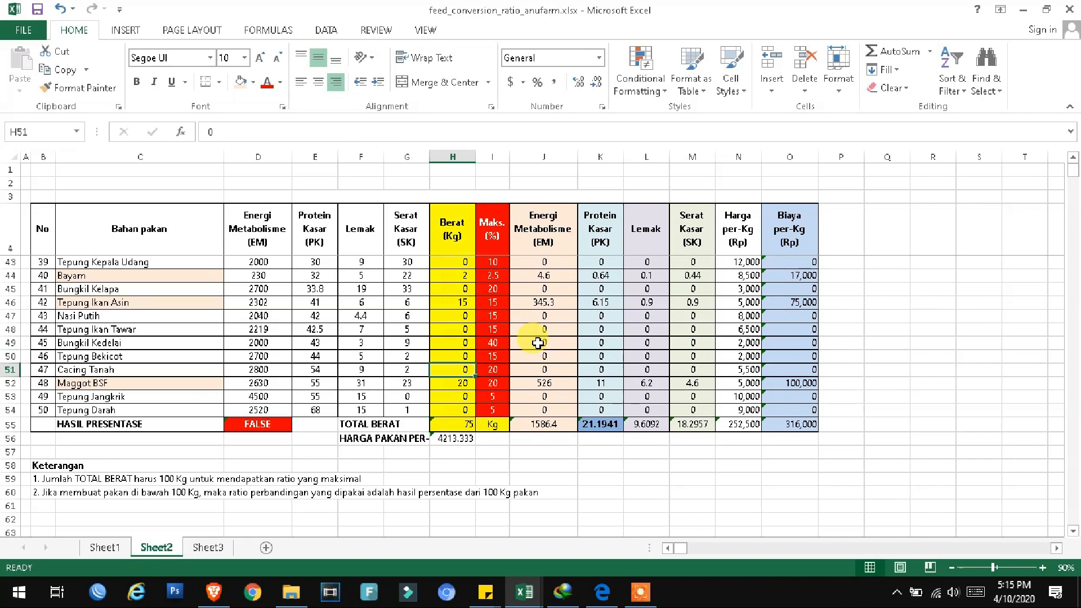
- Set the weight of Fermentasi Dedak Halus to 20 kg
{"action": "key", "text": "Up"}
{"action": "key", "text": "Up"}
{"action": "key", "text": "Up"}
{"action": "key", "text": "Up"}
{"action": "key", "text": "Up"}
{"action": "key", "text": "Up"}
{"action": "key", "text": "Up"}
{"action": "key", "text": "Up"}
{"action": "key", "text": "Up"}
{"action": "key", "text": "Up"}
{"action": "key", "text": "Up"}
{"action": "key", "text": "Up"}
{"action": "key", "text": "Up"}
{"action": "key", "text": "Up"}
{"action": "key", "text": "Up"}
{"action": "key", "text": "Up"}
{"action": "key", "text": "Up"}
{"action": "key", "text": "Up"}
{"action": "key", "text": "Up"}
{"action": "key", "text": "Up"}
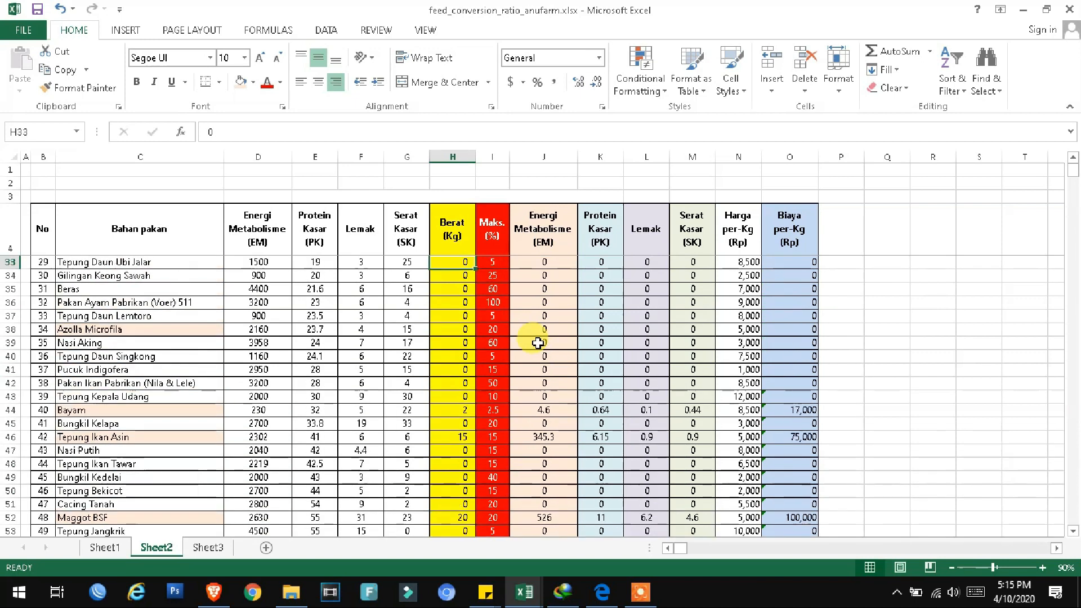
{"action": "key", "text": "Up"}
{"action": "key", "text": "Down"}
{"action": "key", "text": "Down"}
{"action": "key", "text": "Down"}
{"action": "key", "text": "Down"}
{"action": "key", "text": "Down"}
{"action": "key", "text": "Down"}
{"action": "key", "text": "Down"}
{"action": "key", "text": "Down"}
{"action": "key", "text": "Down"}
{"action": "key", "text": "Down"}
{"action": "key", "text": "Down"}
{"action": "key", "text": "Down"}
{"action": "key", "text": "Down"}
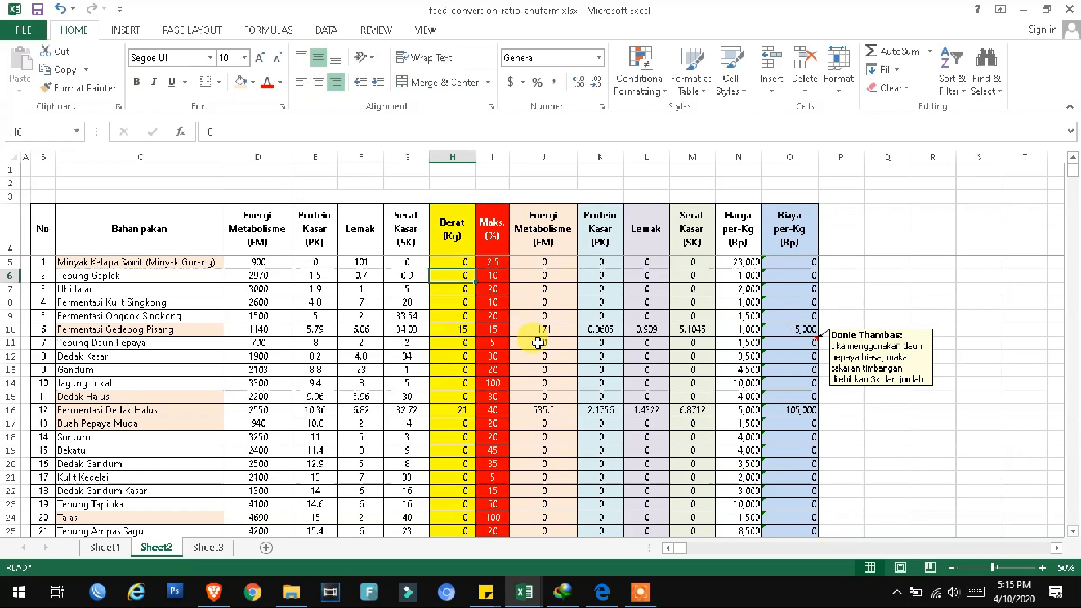
{"action": "type", "text": "2"}
{"action": "key", "text": "Up"}
- Set the weight of Minyak Kelapa Sawit (Minyak Goreng) to 1 kg
{"action": "key", "text": "Up"}
{"action": "key", "text": "Up"}
{"action": "key", "text": "Up"}
{"action": "key", "text": "Up"}
{"action": "key", "text": "Up"}
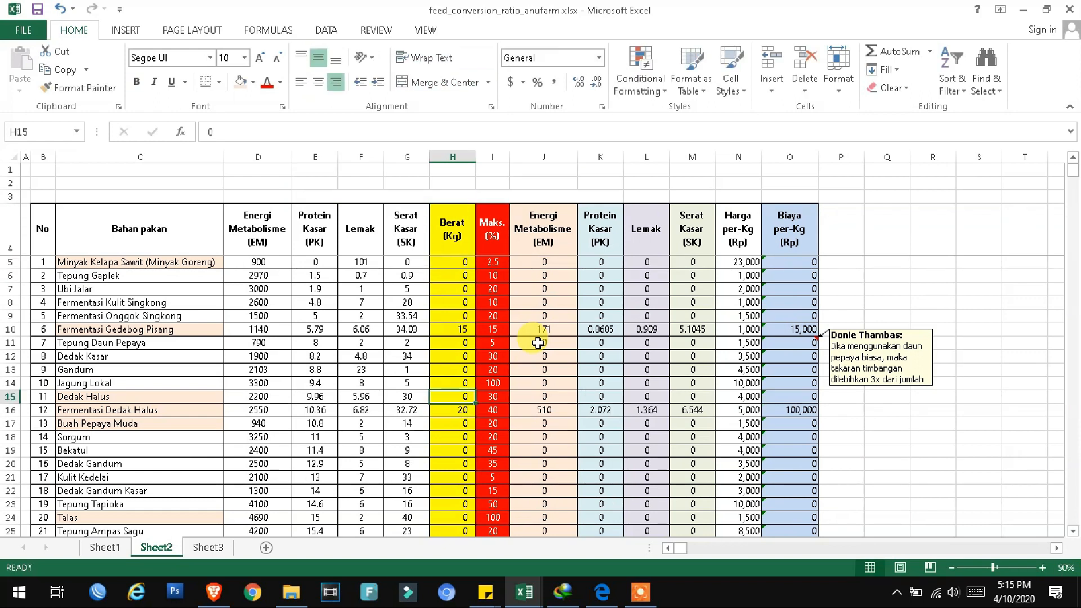
{"action": "key", "text": "Up"}
{"action": "key", "text": "Up"}
{"action": "key", "text": "Up"}
{"action": "key", "text": "Up"}
{"action": "key", "text": "Up"}
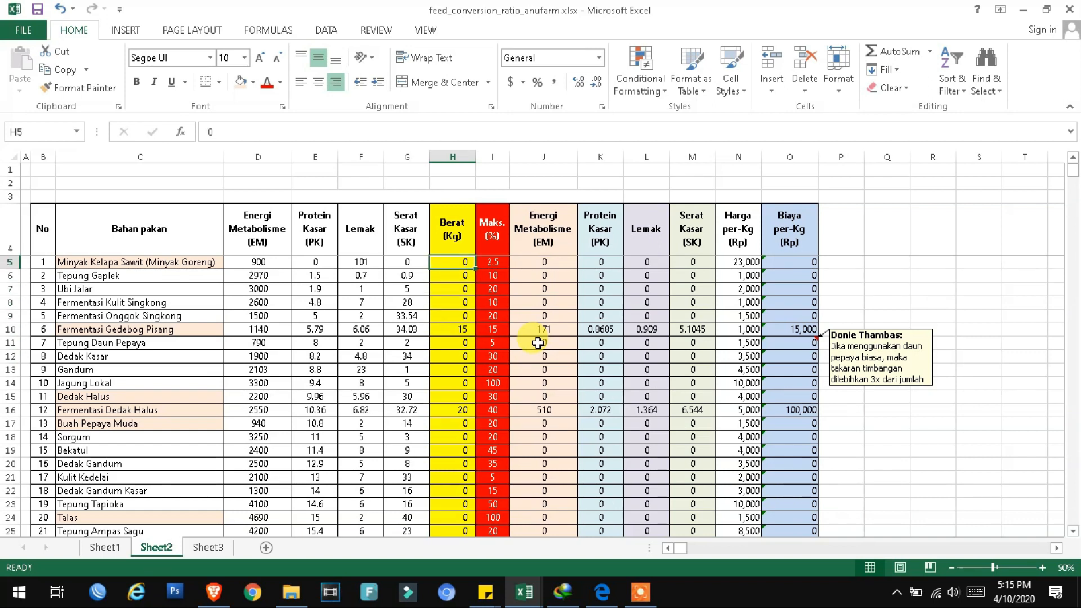
{"action": "type", "text": "1"}
{"action": "key", "text": "Return"}
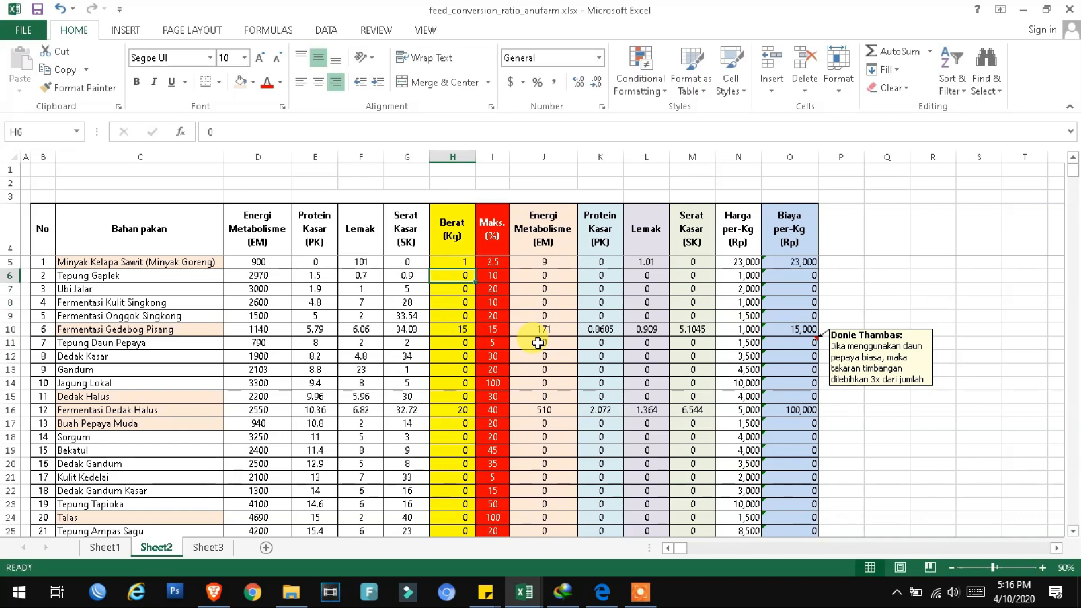
- Check the mix's TOTAL BERAT, total crude protein and total metabolizable energy with the cooking oil included
{"action": "key", "text": "Down"}
{"action": "key", "text": "Down"}
{"action": "key", "text": "Down"}
{"action": "key", "text": "Down"}
{"action": "key", "text": "Down"}
{"action": "key", "text": "Down"}
{"action": "key", "text": "Down"}
{"action": "key", "text": "Down"}
{"action": "key", "text": "Down"}
{"action": "key", "text": "Down"}
{"action": "key", "text": "Down"}
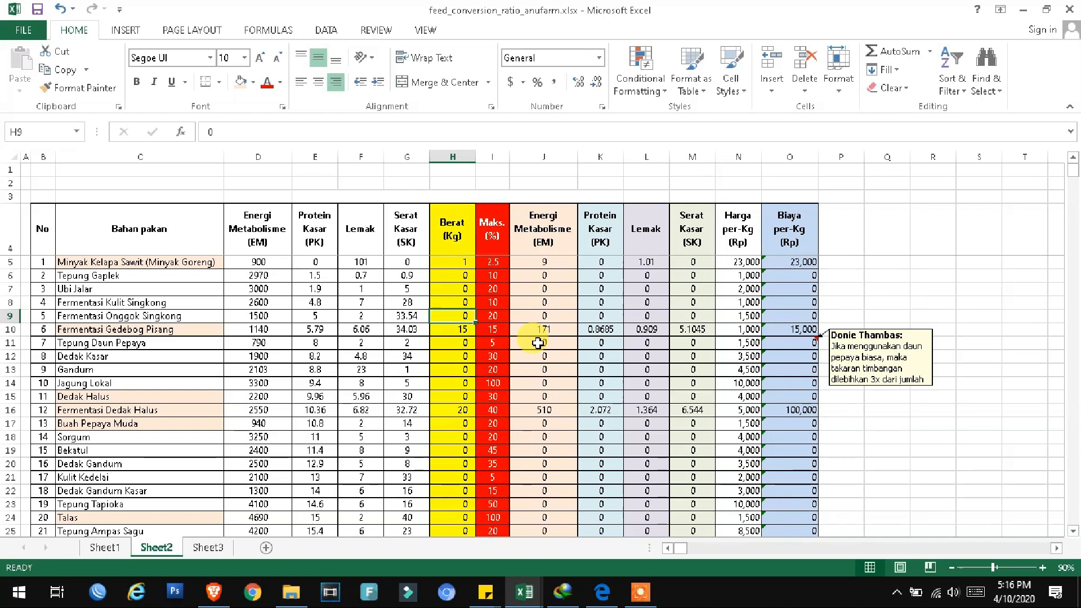
{"action": "key", "text": "Down"}
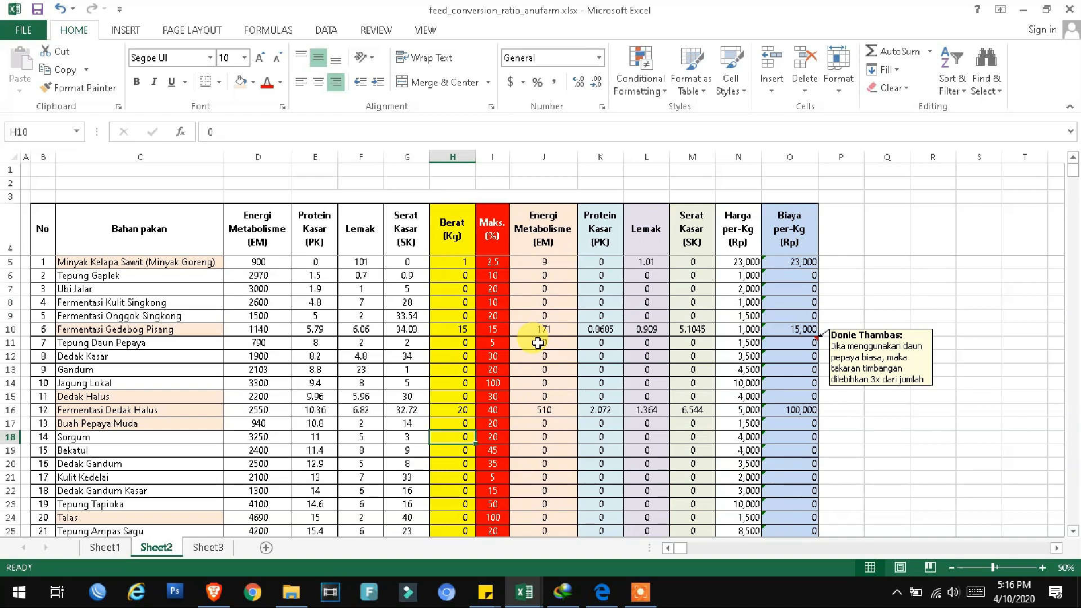
{"action": "key", "text": "Down"}
{"action": "key", "text": "Down"}
{"action": "key", "text": "Down"}
{"action": "key", "text": "Down"}
{"action": "key", "text": "Down"}
{"action": "key", "text": "Down"}
{"action": "key", "text": "Down"}
{"action": "key", "text": "Down"}
{"action": "key", "text": "Down"}
{"action": "key", "text": "Down"}
{"action": "key", "text": "Down"}
{"action": "key", "text": "Down"}
{"action": "key", "text": "Down"}
{"action": "key", "text": "Down"}
{"action": "key", "text": "Down"}
{"action": "key", "text": "Down"}
{"action": "key", "text": "Down"}
{"action": "key", "text": "Down"}
{"action": "key", "text": "Down"}
{"action": "key", "text": "Down"}
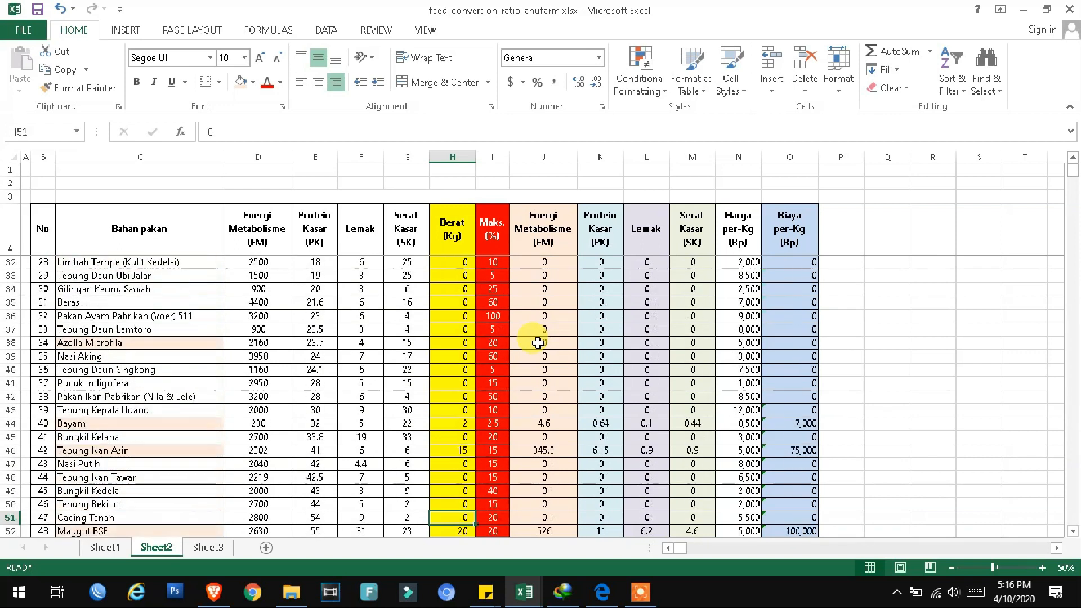
{"action": "key", "text": "Down"}
{"action": "key", "text": "Down"}
{"action": "key", "text": "Down"}
{"action": "key", "text": "Down"}
{"action": "key", "text": "Down"}
{"action": "key", "text": "Down"}
{"action": "key", "text": "Down"}
{"action": "key", "text": "Down"}
{"action": "key", "text": "Down"}
{"action": "key", "text": "Down"}
{"action": "key", "text": "Up"}
{"action": "key", "text": "Up"}
{"action": "key", "text": "Up"}
{"action": "key", "text": "Up"}
{"action": "key", "text": "Up"}
{"action": "key", "text": "Up"}
{"action": "key", "text": "Up"}
{"action": "key", "text": "Up"}
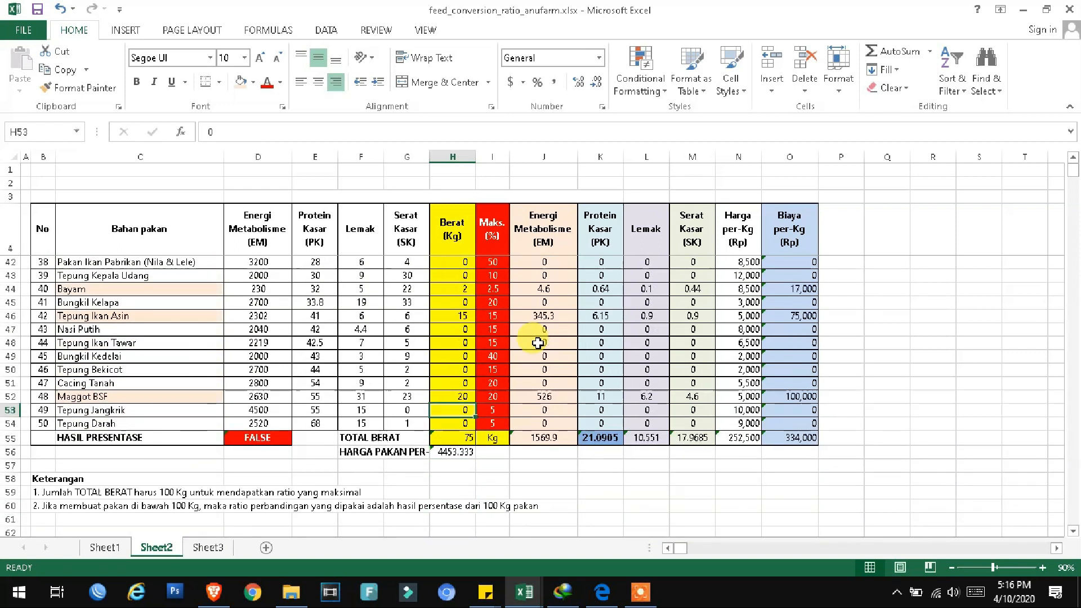
{"action": "key", "text": "Right"}
{"action": "key", "text": "Right"}
{"action": "key", "text": "Right"}
{"action": "key", "text": "Down"}
{"action": "key", "text": "Down"}
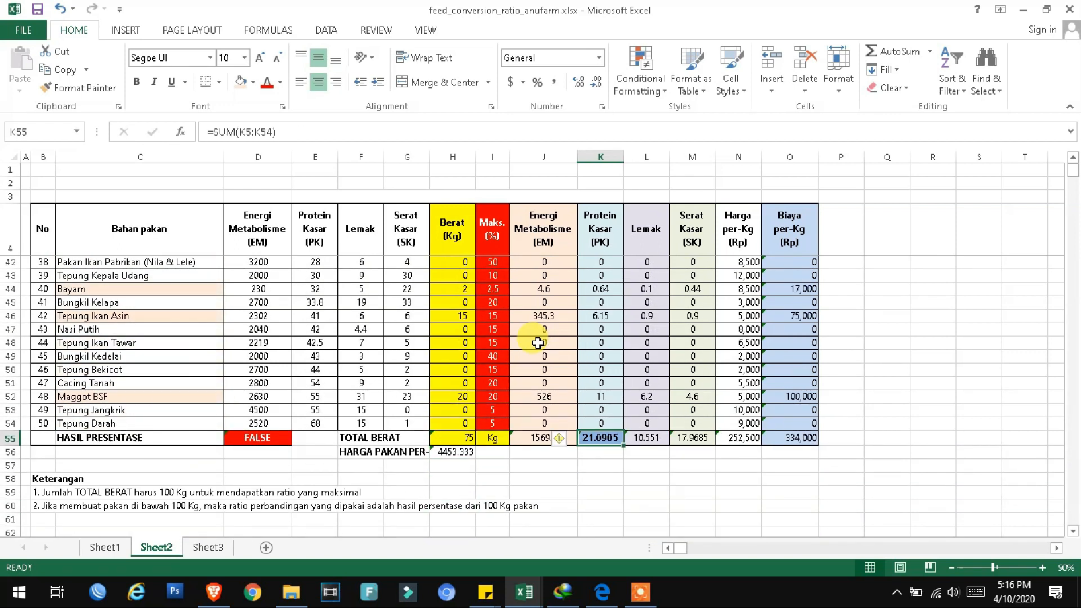
{"action": "key", "text": "Left"}
{"action": "key", "text": "Right"}
{"action": "key", "text": "Left"}
{"action": "key", "text": "Left"}
{"action": "key", "text": "Left"}
- Look back through the ingredient list, comparing the entered weights with their maximum percentages
{"action": "key", "text": "Up"}
{"action": "key", "text": "Up"}
{"action": "key", "text": "Up"}
{"action": "key", "text": "Up"}
{"action": "key", "text": "Up"}
{"action": "key", "text": "Up"}
{"action": "key", "text": "Up"}
{"action": "key", "text": "Up"}
{"action": "key", "text": "Up"}
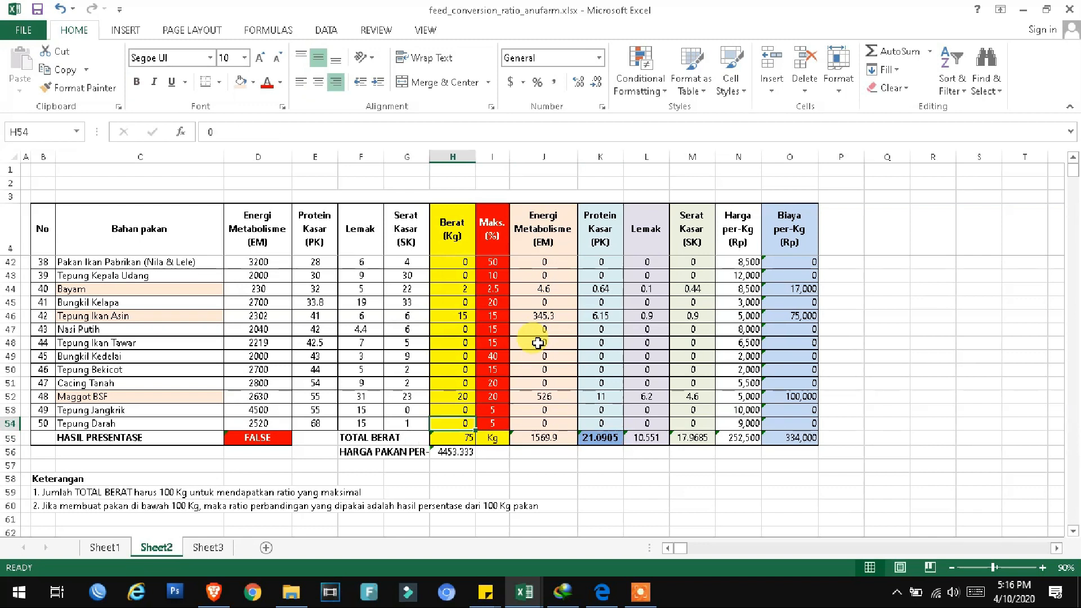
{"action": "key", "text": "Up"}
{"action": "key", "text": "Up"}
{"action": "key", "text": "Up"}
{"action": "key", "text": "Up"}
{"action": "key", "text": "Up"}
{"action": "key", "text": "Up"}
{"action": "key", "text": "Up"}
{"action": "key", "text": "Up"}
{"action": "key", "text": "Up"}
{"action": "key", "text": "Up"}
{"action": "key", "text": "Up"}
{"action": "key", "text": "Up"}
{"action": "key", "text": "Up"}
{"action": "key", "text": "Up"}
{"action": "key", "text": "Up"}
{"action": "key", "text": "Up"}
{"action": "key", "text": "Up"}
{"action": "key", "text": "Up"}
{"action": "key", "text": "Up"}
{"action": "key", "text": "Up"}
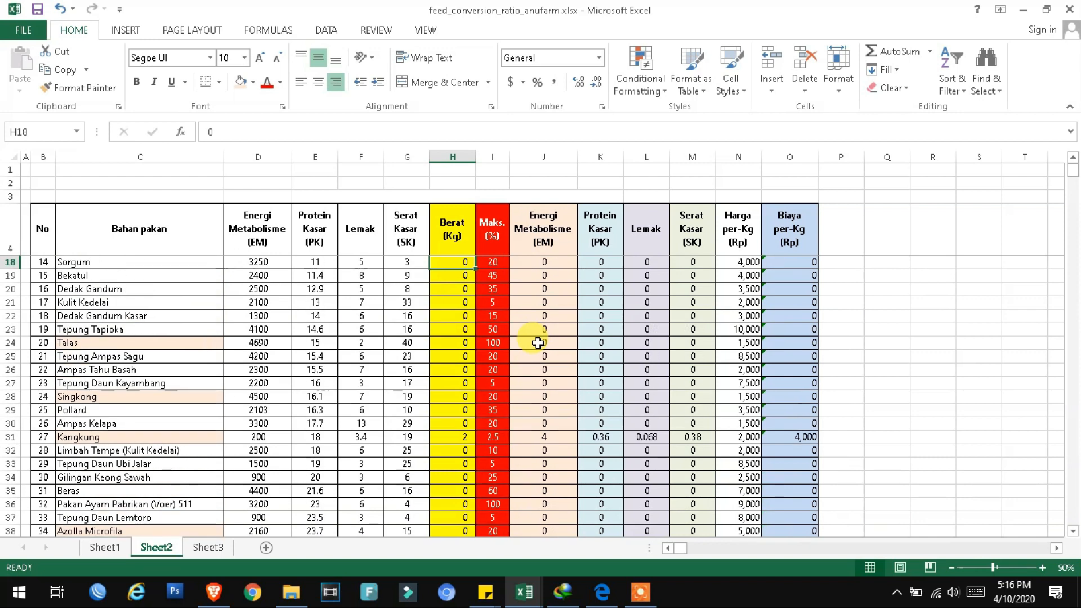
{"action": "key", "text": "Up"}
{"action": "key", "text": "Up"}
{"action": "key", "text": "Down"}
{"action": "key", "text": "Down"}
{"action": "key", "text": "Down"}
{"action": "key", "text": "Down"}
{"action": "key", "text": "Down"}
{"action": "key", "text": "Down"}
{"action": "key", "text": "Down"}
{"action": "key", "text": "Down"}
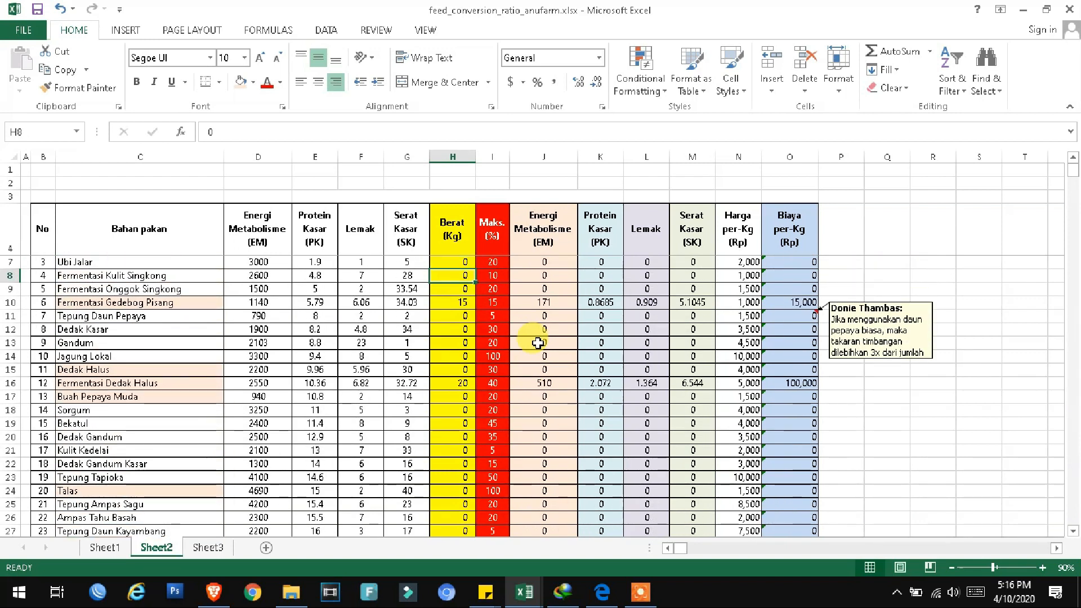
{"action": "key", "text": "Up"}
{"action": "key", "text": "Up"}
{"action": "key", "text": "Up"}
{"action": "key", "text": "Up"}
{"action": "key", "text": "Up"}
{"action": "key", "text": "Up"}
{"action": "key", "text": "Up"}
{"action": "key", "text": "Up"}
{"action": "key", "text": "Up"}
{"action": "key", "text": "Up"}
{"action": "key", "text": "Up"}
{"action": "key", "text": "Up"}
{"action": "key", "text": "Up"}
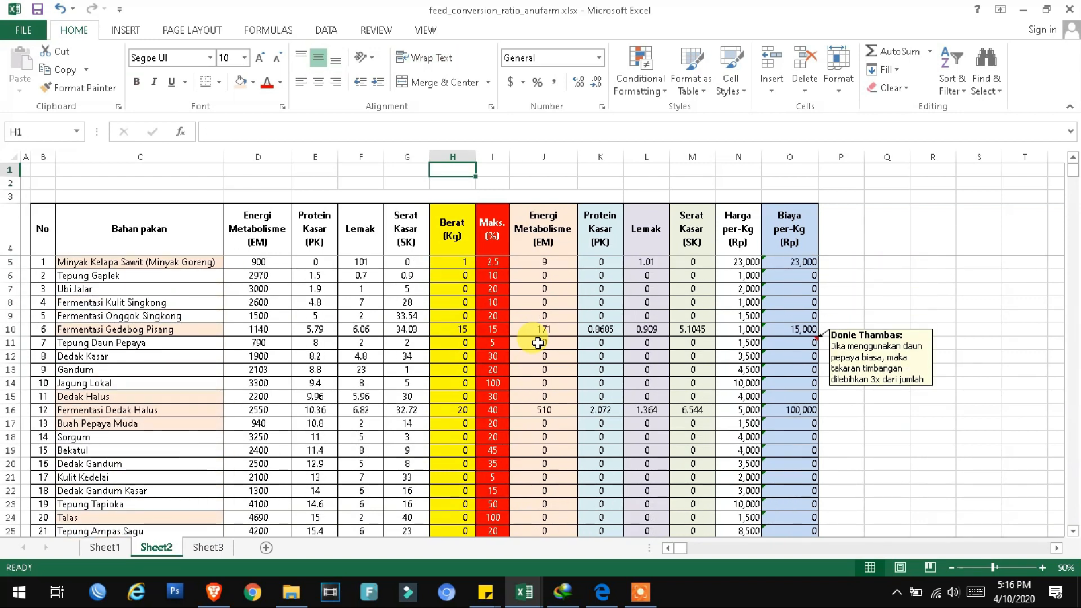
- Set the weight of Singkong to 20 kg
{"action": "key", "text": "Down"}
{"action": "key", "text": "Down"}
{"action": "key", "text": "Down"}
{"action": "key", "text": "Down"}
{"action": "key", "text": "Down"}
{"action": "key", "text": "Down"}
{"action": "key", "text": "Down"}
{"action": "key", "text": "Down"}
{"action": "key", "text": "Down"}
{"action": "key", "text": "Down"}
{"action": "key", "text": "Down"}
{"action": "key", "text": "Down"}
{"action": "key", "text": "Down"}
{"action": "key", "text": "Down"}
{"action": "key", "text": "Down"}
{"action": "key", "text": "Down"}
{"action": "key", "text": "Down"}
{"action": "key", "text": "Down"}
{"action": "key", "text": "Down"}
{"action": "key", "text": "Down"}
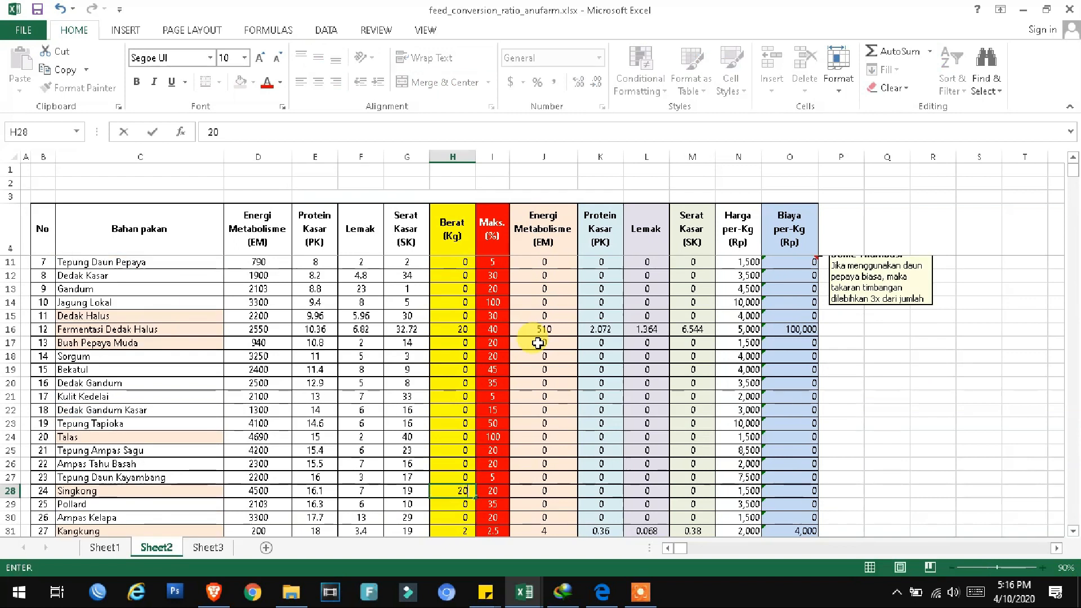
{"action": "key", "text": "Down"}
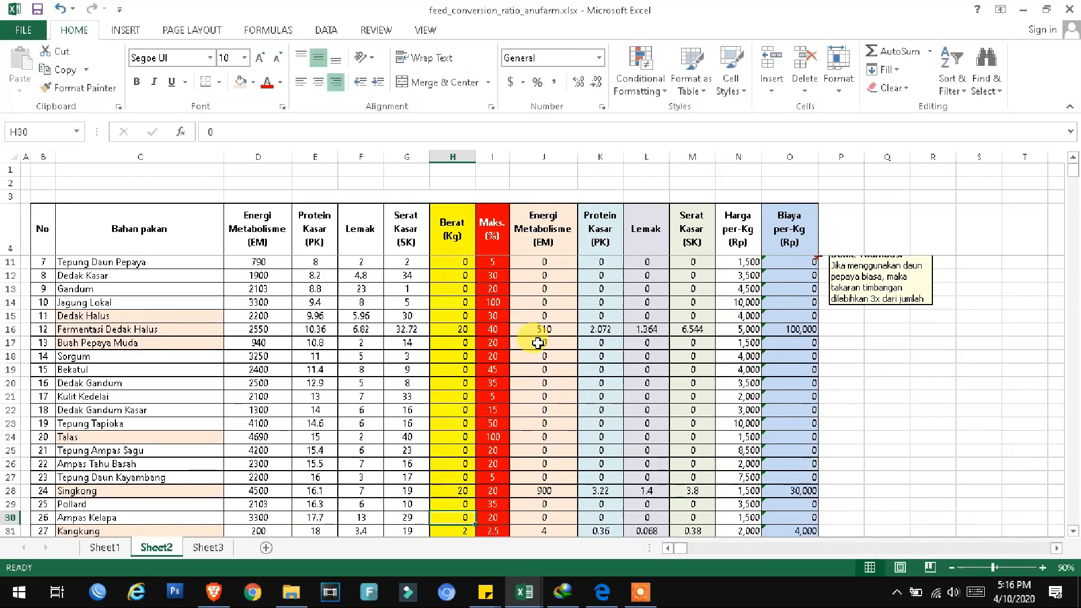
- Check the mix's TOTAL BERAT, HASIL PRESENTASE and nutrition totals with the Singkong included
{"action": "key", "text": "Down"}
{"action": "key", "text": "Down"}
{"action": "key", "text": "Down"}
{"action": "key", "text": "Down"}
{"action": "key", "text": "Down"}
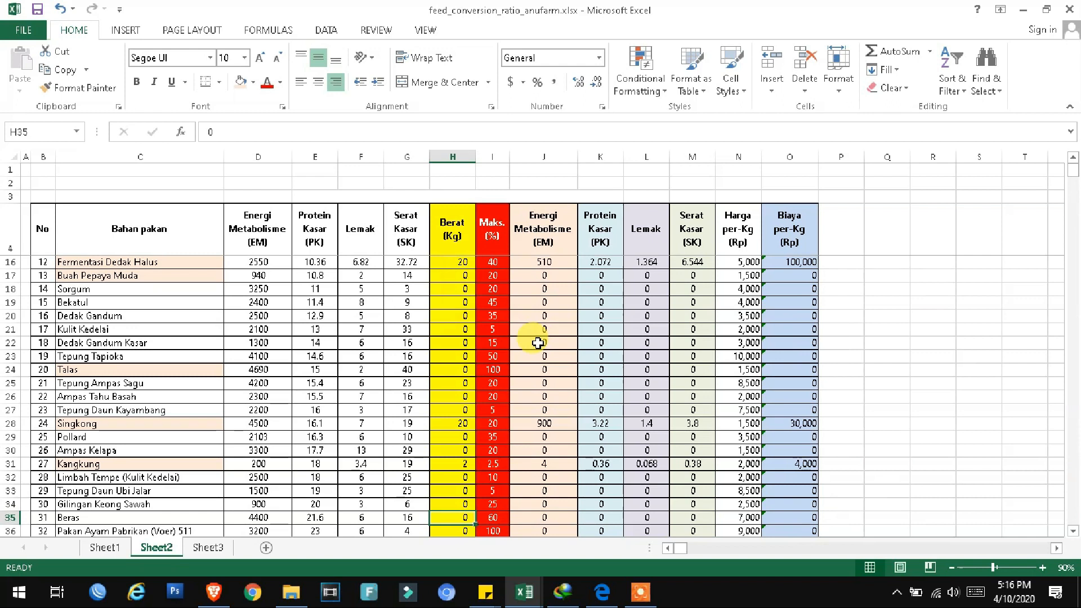
{"action": "key", "text": "Down"}
{"action": "key", "text": "Down"}
{"action": "key", "text": "Down"}
{"action": "key", "text": "Down"}
{"action": "key", "text": "Down"}
{"action": "key", "text": "Down"}
{"action": "key", "text": "Down"}
{"action": "key", "text": "Down"}
{"action": "key", "text": "Down"}
{"action": "key", "text": "Down"}
{"action": "key", "text": "Down"}
{"action": "key", "text": "Down"}
{"action": "key", "text": "Down"}
{"action": "key", "text": "Down"}
{"action": "key", "text": "Down"}
{"action": "key", "text": "Down"}
{"action": "key", "text": "Down"}
{"action": "key", "text": "Down"}
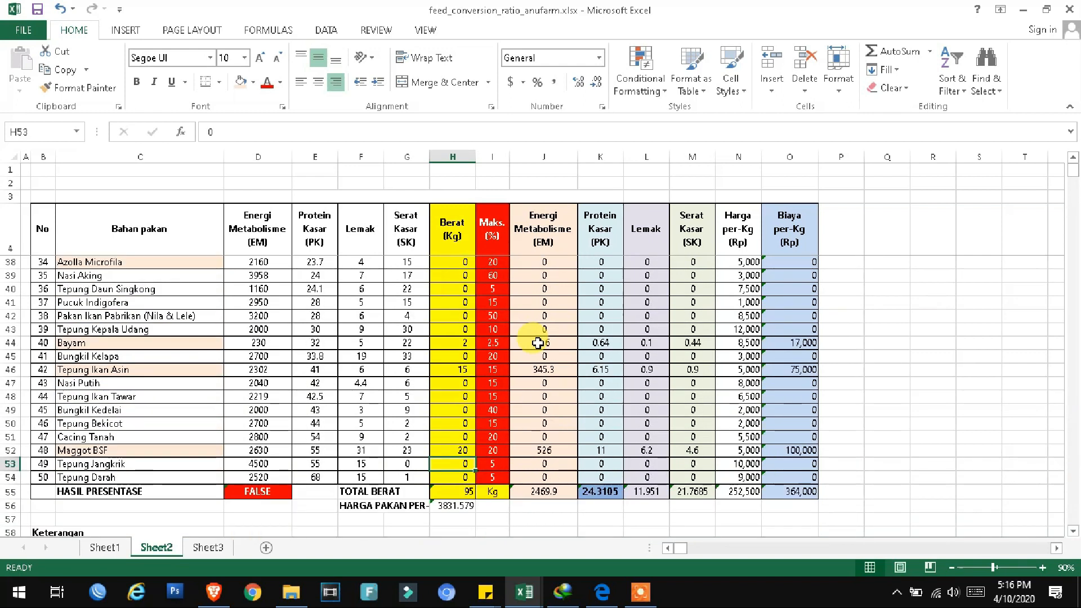
{"action": "key", "text": "Down"}
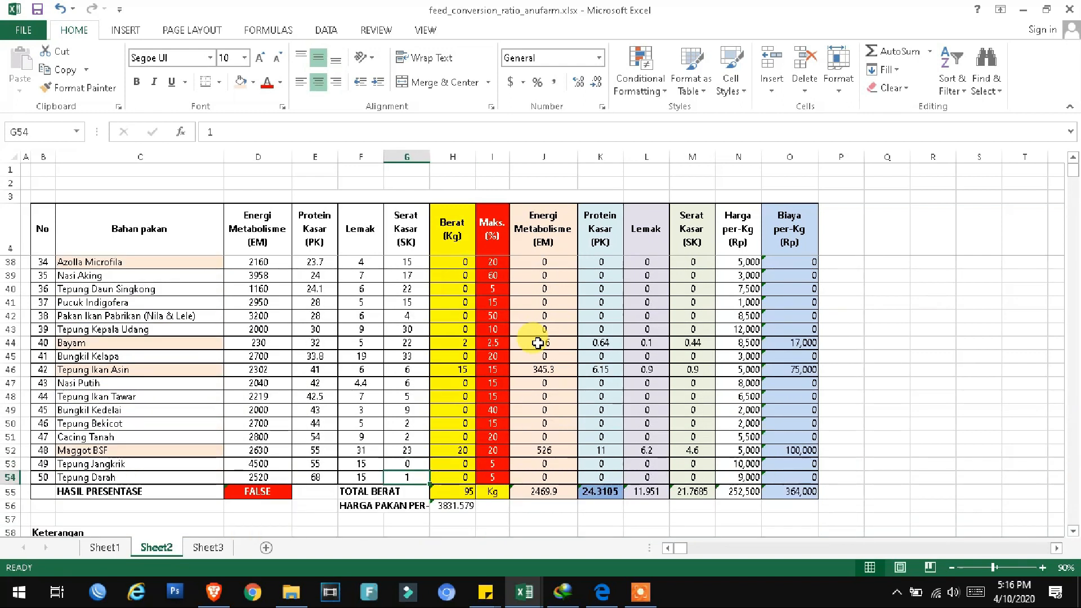
{"action": "key", "text": "Down"}
{"action": "key", "text": "Up"}
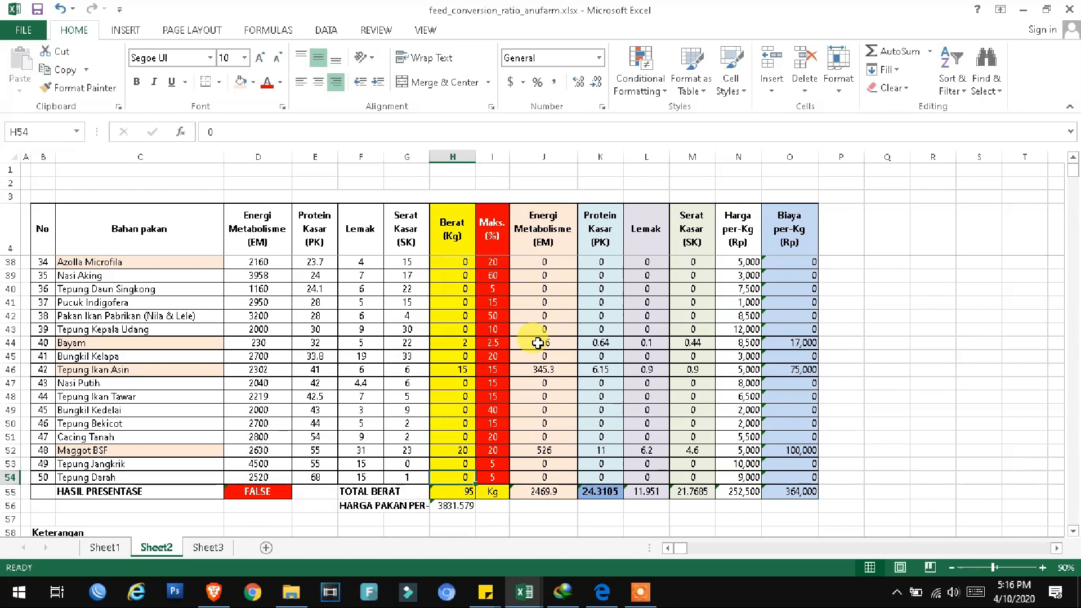
- Set the weight of Buah Pepaya Muda to 5 kg
{"action": "key", "text": "Down"}
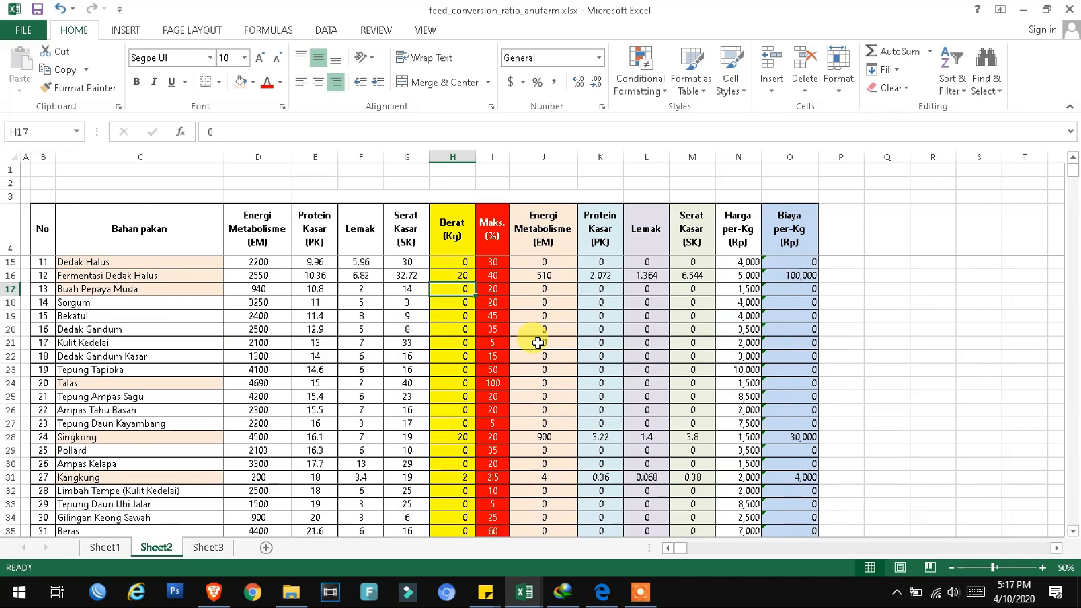
{"action": "type", "text": "5"}
{"action": "key", "text": "Return"}
- Check the mix's TOTAL BERAT against the required 100 kg with the Buah Pepaya Muda included
{"action": "key", "text": "Down"}
{"action": "key", "text": "Down"}
{"action": "key", "text": "Down"}
{"action": "key", "text": "Down"}
{"action": "key", "text": "Down"}
{"action": "key", "text": "Down"}
{"action": "key", "text": "Down"}
{"action": "key", "text": "Down"}
{"action": "key", "text": "Down"}
{"action": "key", "text": "Down"}
{"action": "key", "text": "Down"}
{"action": "key", "text": "Down"}
{"action": "key", "text": "Down"}
{"action": "key", "text": "Down"}
{"action": "key", "text": "Down"}
{"action": "key", "text": "Down"}
{"action": "key", "text": "Down"}
{"action": "key", "text": "Down"}
{"action": "key", "text": "Down"}
{"action": "key", "text": "Down"}
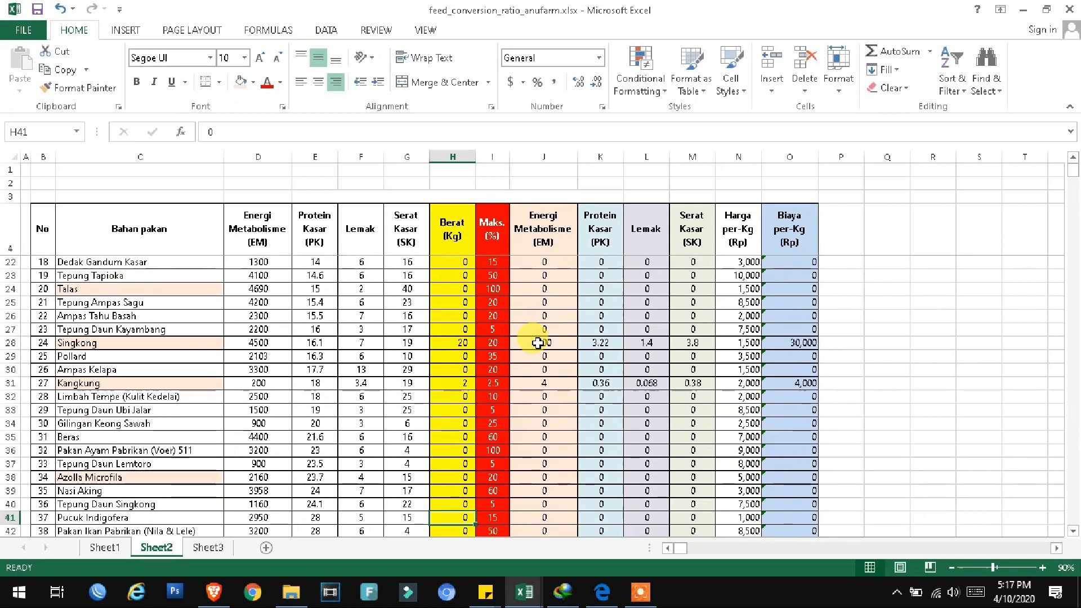
{"action": "key", "text": "Down"}
{"action": "key", "text": "Down"}
{"action": "key", "text": "Down"}
{"action": "key", "text": "Down"}
{"action": "key", "text": "Down"}
{"action": "key", "text": "Down"}
{"action": "key", "text": "Down"}
{"action": "key", "text": "Down"}
{"action": "key", "text": "Down"}
{"action": "key", "text": "Down"}
{"action": "key", "text": "Down"}
{"action": "key", "text": "Down"}
{"action": "key", "text": "Down"}
{"action": "key", "text": "Down"}
{"action": "key", "text": "Down"}
{"action": "key", "text": "Down"}
{"action": "key", "text": "Down"}
{"action": "key", "text": "Down"}
{"action": "key", "text": "Down"}
{"action": "key", "text": "Up"}
{"action": "key", "text": "Up"}
{"action": "key", "text": "Up"}
{"action": "key", "text": "Up"}
{"action": "key", "text": "Up"}
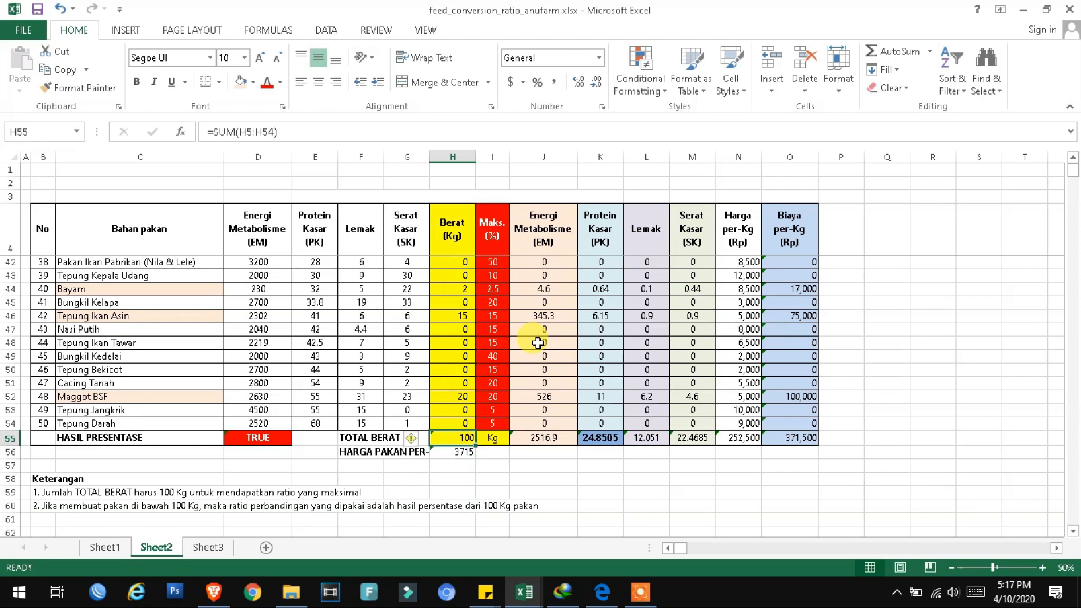
- Check the HASIL PRESENTASE result, then the mix's total metabolizable energy and total crude protein
{"action": "key", "text": "Left"}
{"action": "key", "text": "Left"}
{"action": "key", "text": "Left"}
{"action": "key", "text": "Left"}
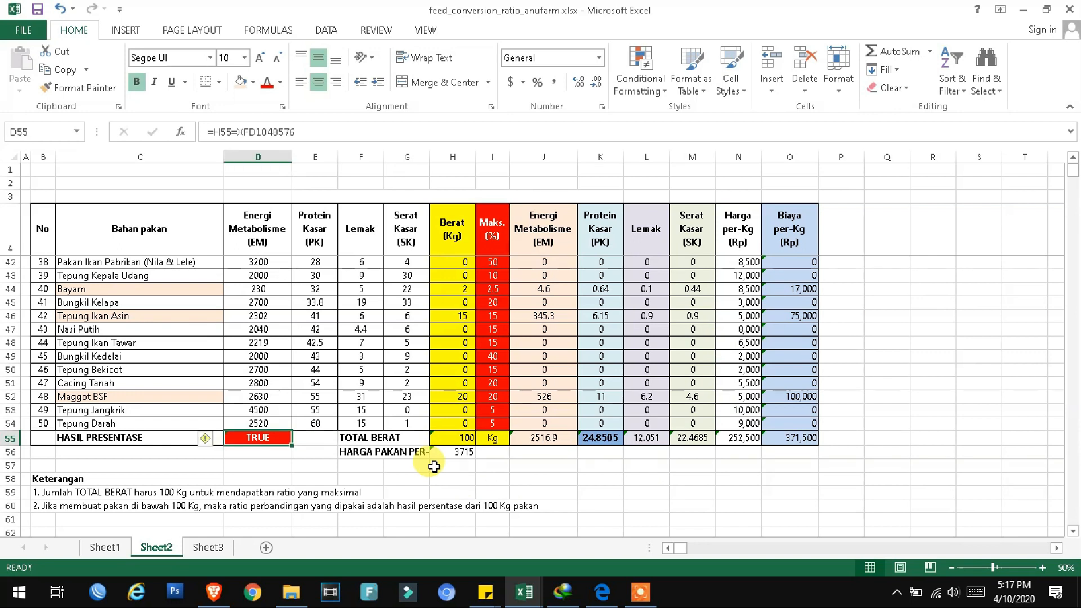
{"action": "key", "text": "Right"}
{"action": "key", "text": "Right"}
{"action": "key", "text": "Right"}
{"action": "key", "text": "Right"}
{"action": "key", "text": "Right"}
{"action": "key", "text": "Right"}
{"action": "key", "text": "Right"}
{"action": "key", "text": "Left"}
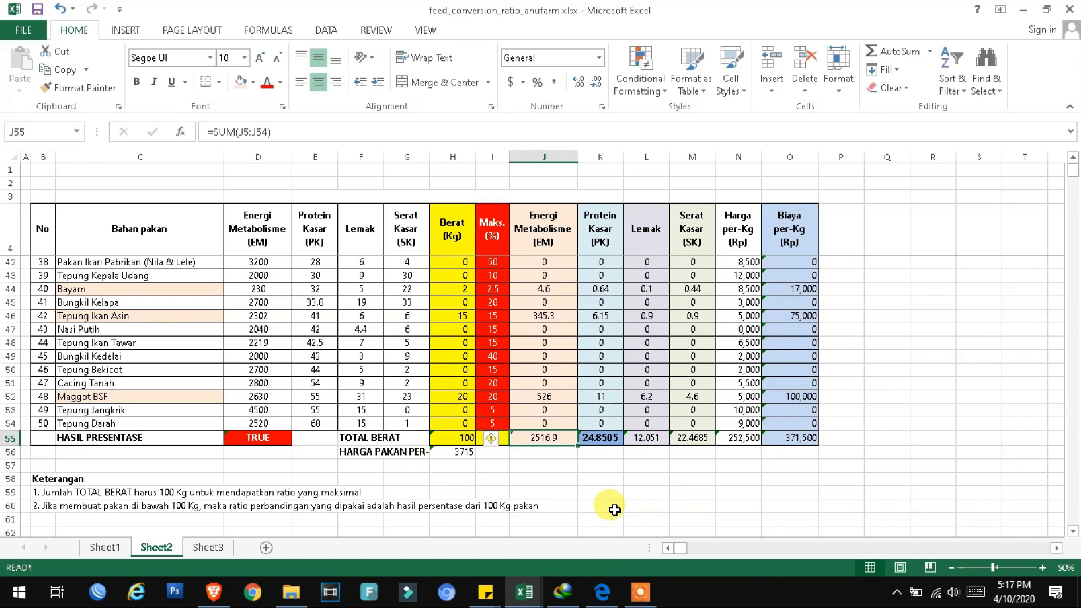
{"action": "left_click", "coordinate": [615, 510]}
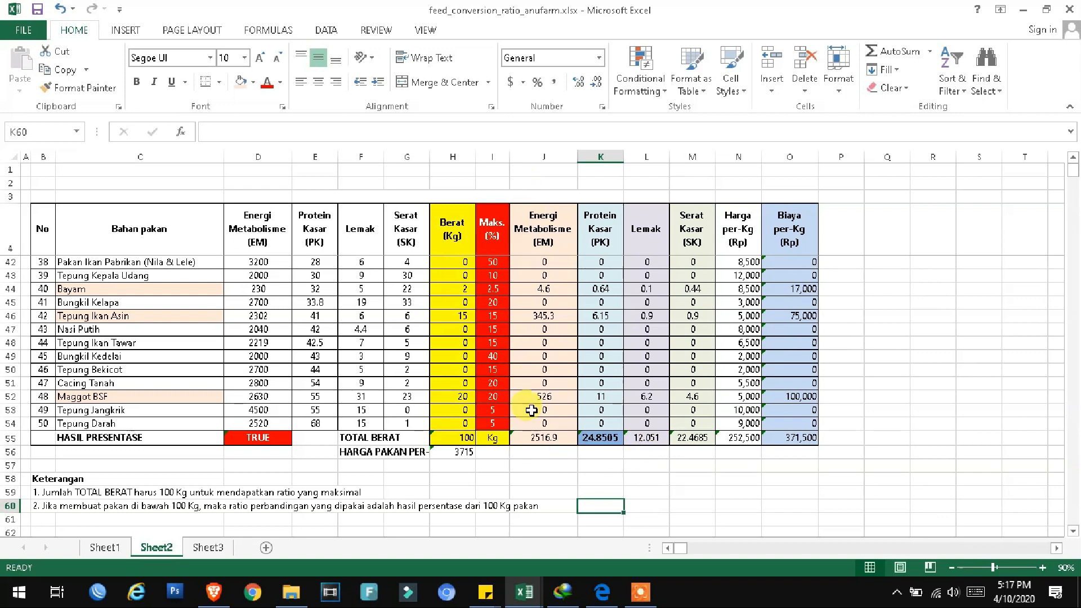
- Examine the mix's total metabolizable energy and total Serat Kasar in the totals row
{"action": "left_click", "coordinate": [1073, 157]}
{"action": "left_click", "coordinate": [1073, 158]}
{"action": "left_click", "coordinate": [1073, 157]}
{"action": "left_click", "coordinate": [1073, 157]}
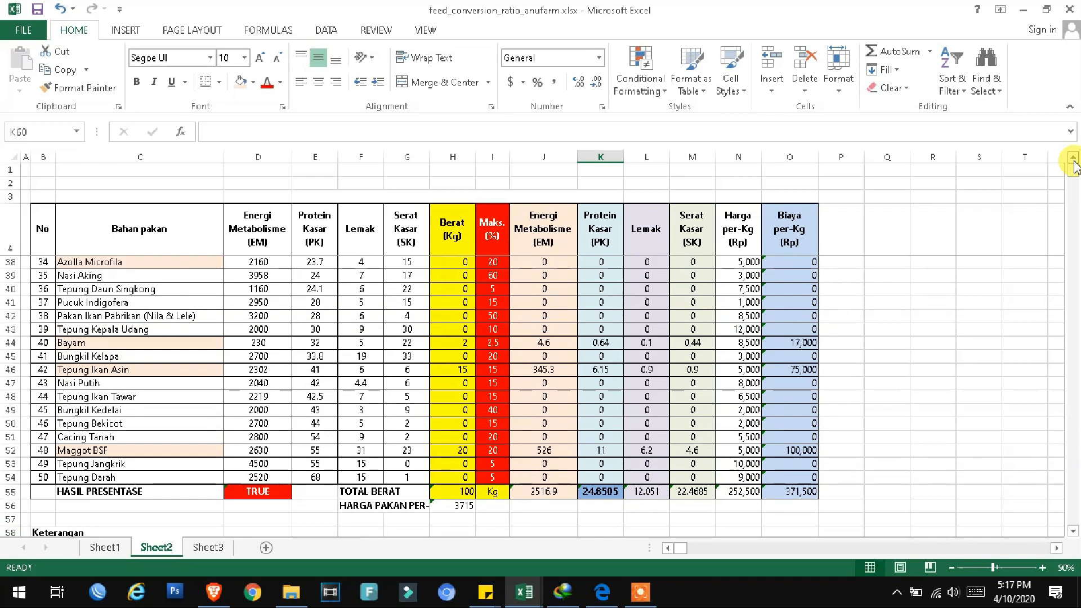
{"action": "left_click", "coordinate": [1073, 158]}
{"action": "left_click", "coordinate": [1073, 159]}
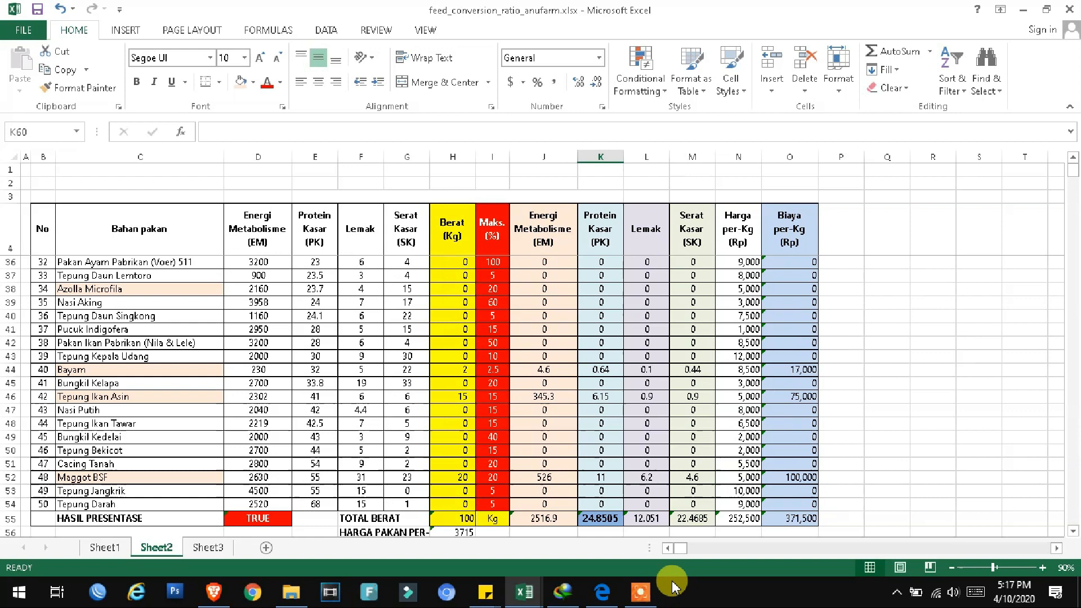
{"action": "left_click", "coordinate": [549, 517]}
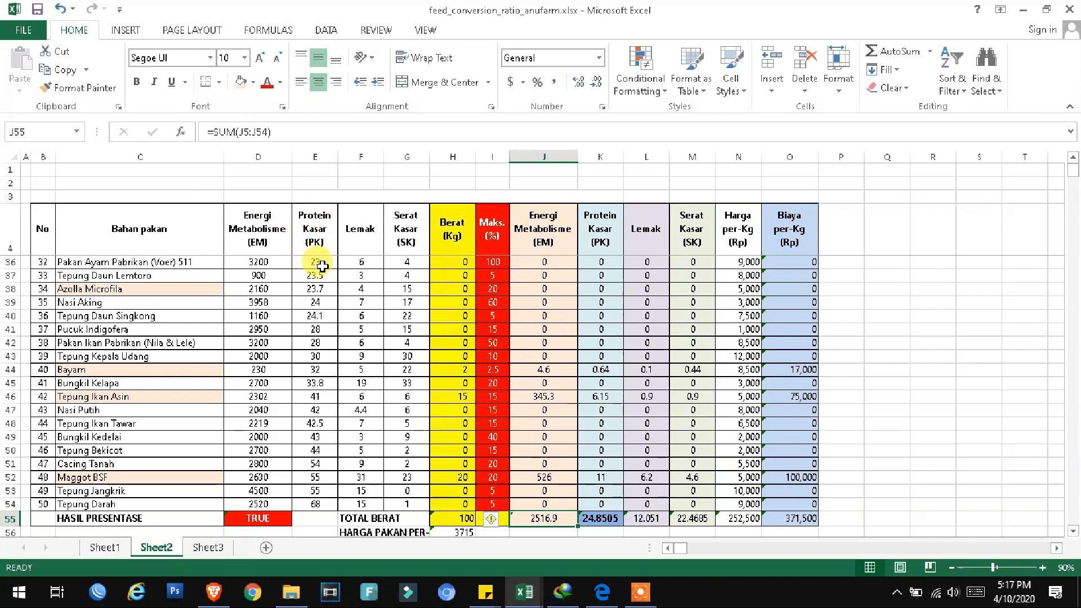
{"action": "left_click", "coordinate": [687, 521]}
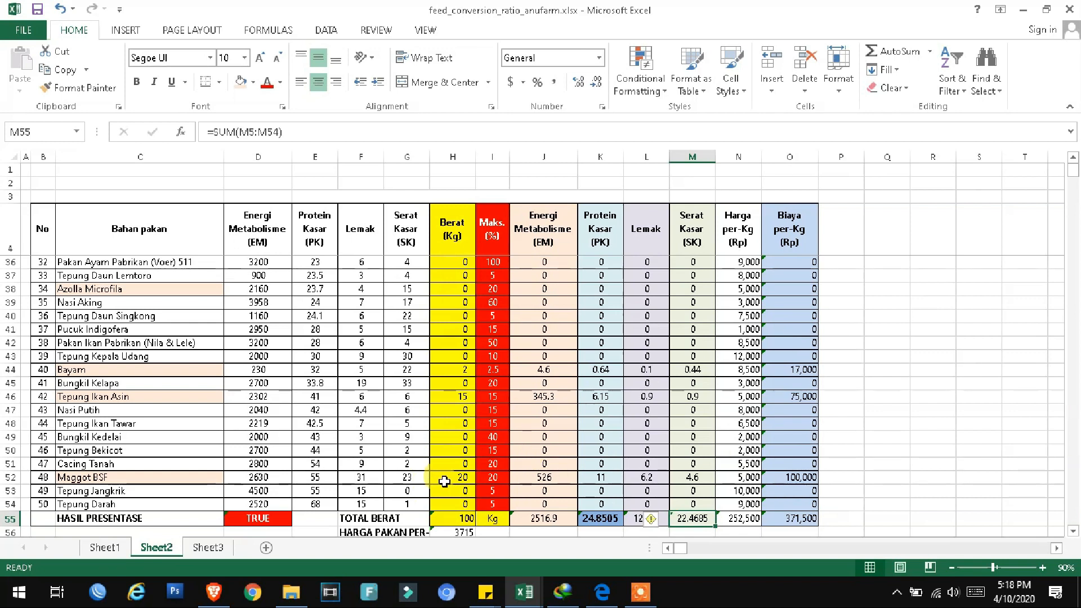
- Review the Maggot BSF weight and the feed price per kilogram below the totals row
{"action": "left_click", "coordinate": [463, 477]}
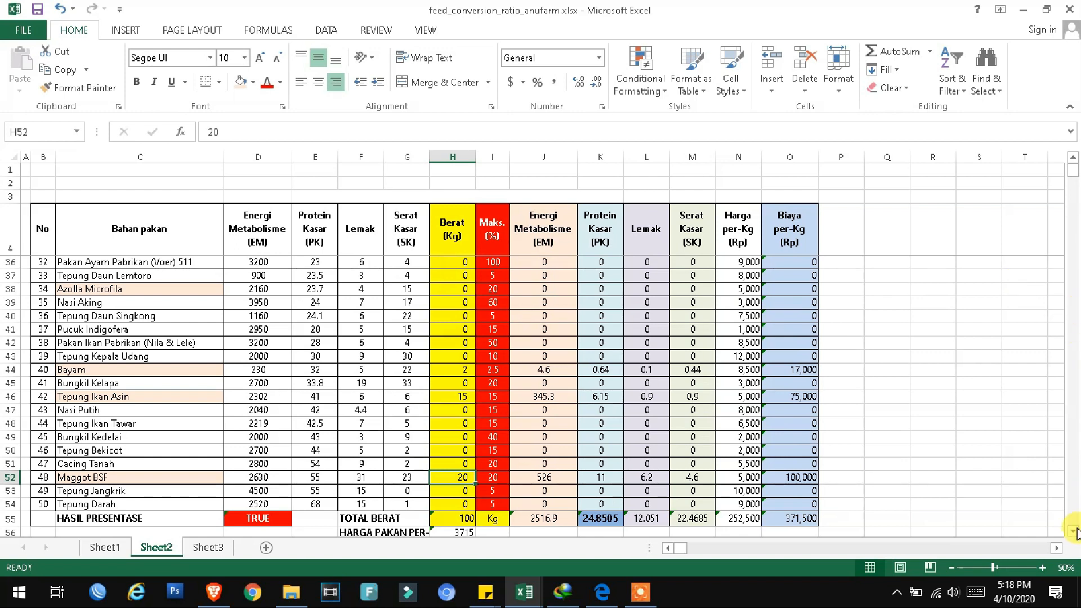
{"action": "double_click", "coordinate": [1073, 531]}
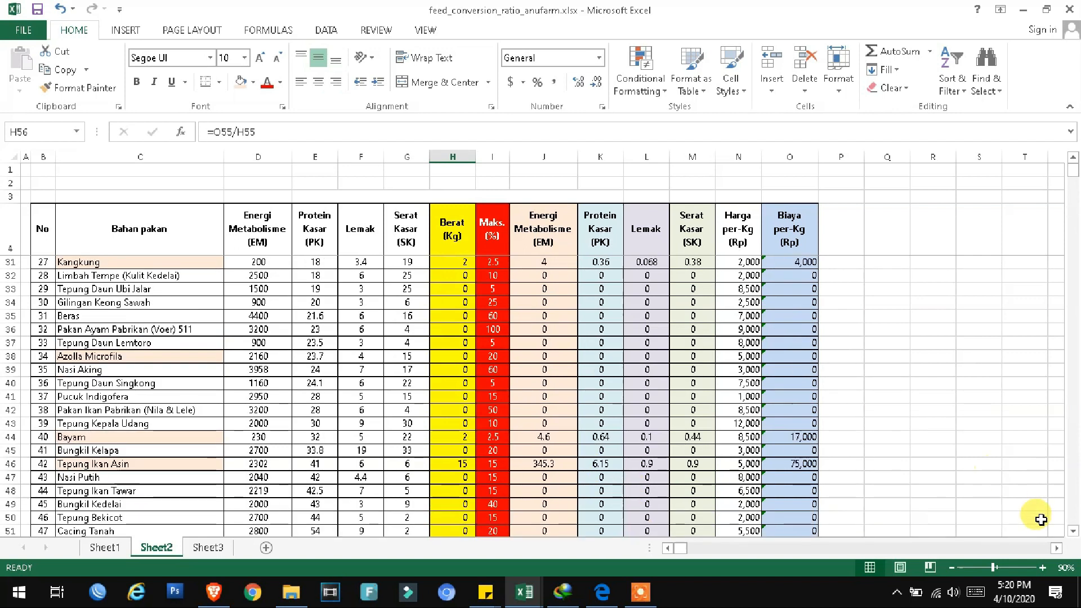
{"action": "left_click", "coordinate": [1072, 531]}
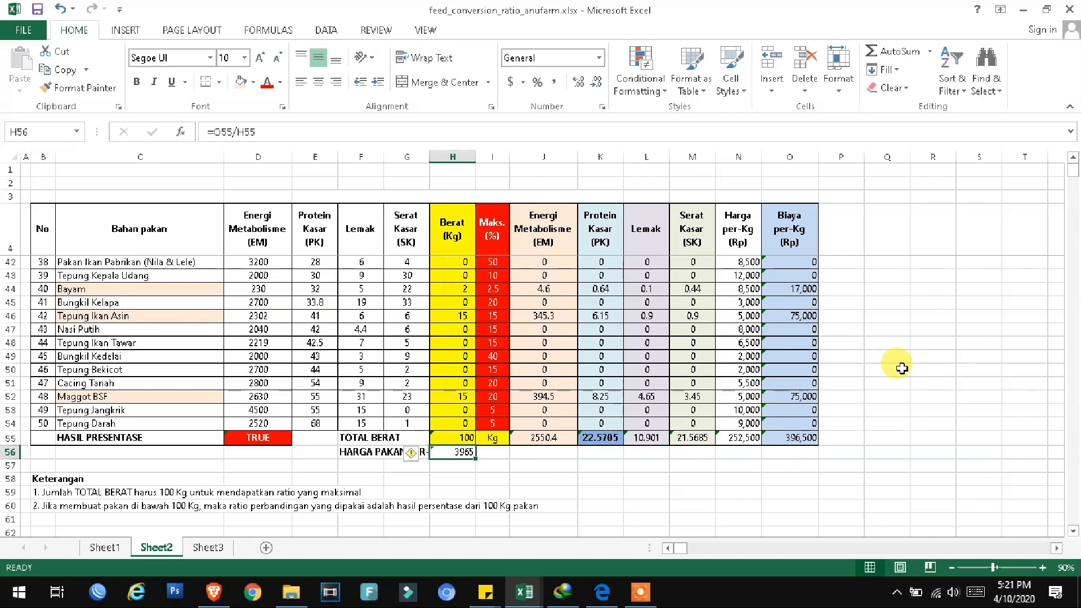
- Review the entered weights of Maggot BSF and Fermentasi Dedak Halus in the ingredient list
{"action": "left_click", "coordinate": [464, 399]}
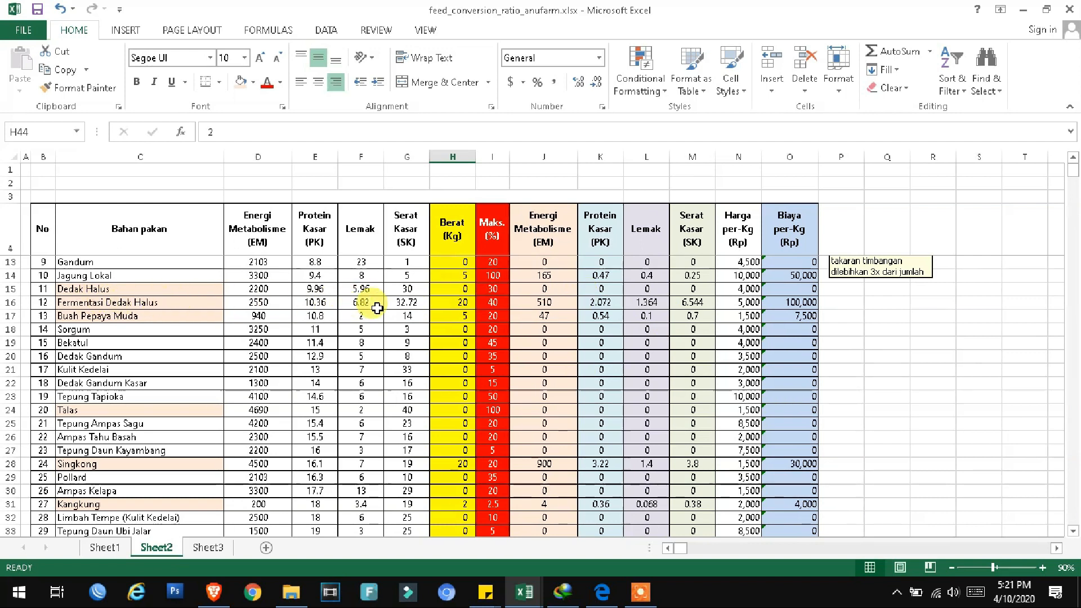
{"action": "left_click", "coordinate": [457, 302]}
{"action": "scroll", "coordinate": [1070, 541], "scroll_direction": "down", "scroll_amount": 10}
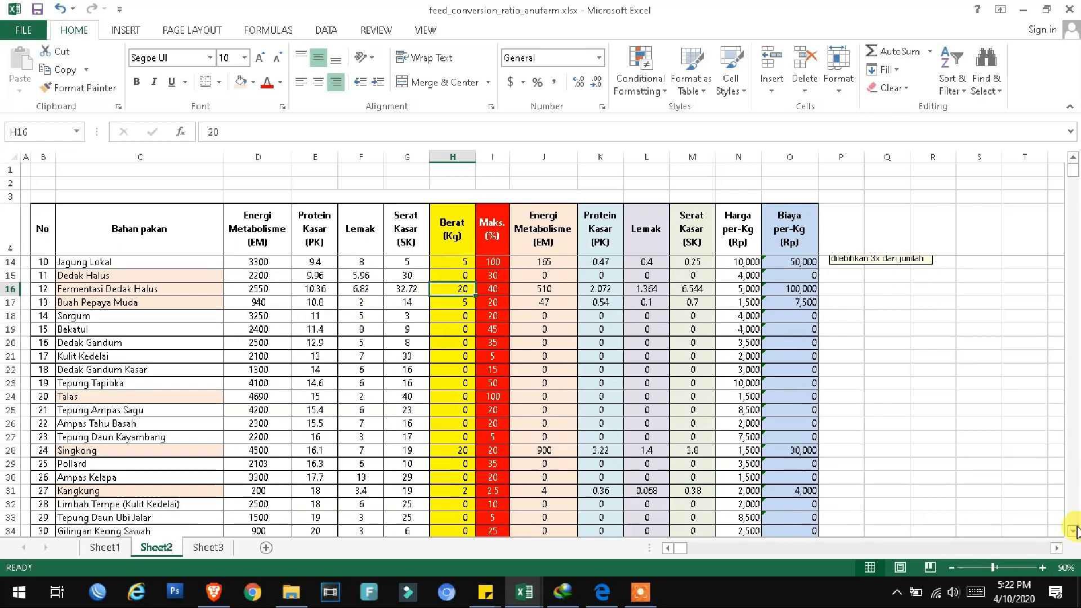